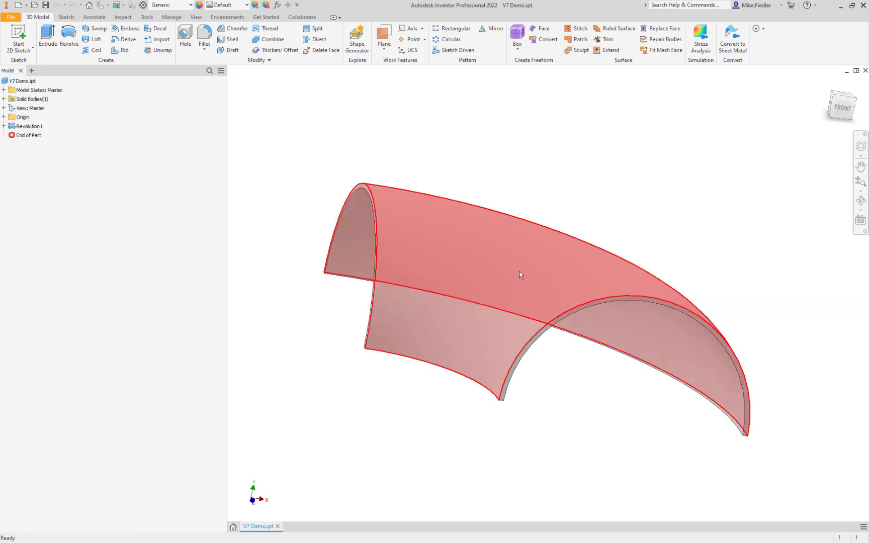
# - Review the V7 toroidal shell problem description in the Excel workbook Nastran Description.xlsx, and return to the Inventor part
pyautogui.moveTo(508, 339)
pyautogui.keyDown('shift'); pyautogui.mouseDown(button='middle')
pyautogui.moveTo(493, 295)
pyautogui.moveTo(490, 342)
pyautogui.mouseUp(button='middle'); pyautogui.keyUp('shift')
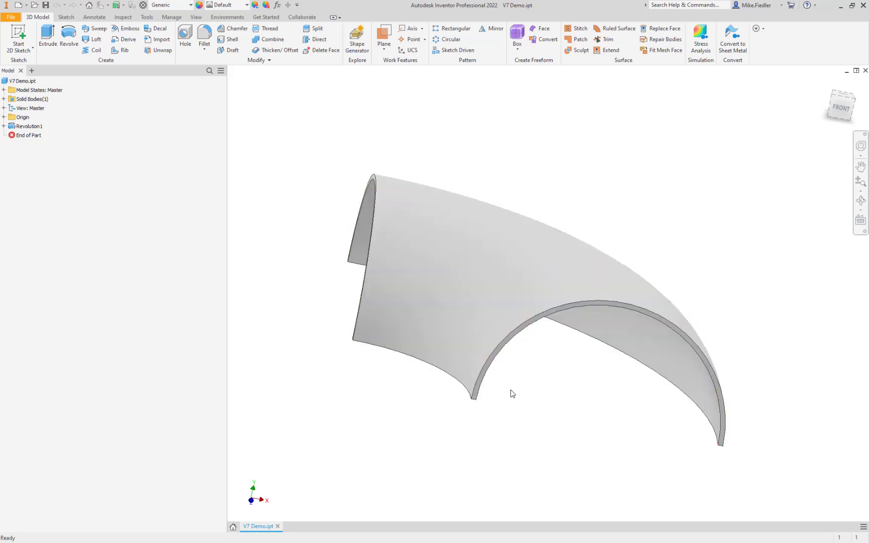
pyautogui.hotkey('alt', 'Tab')
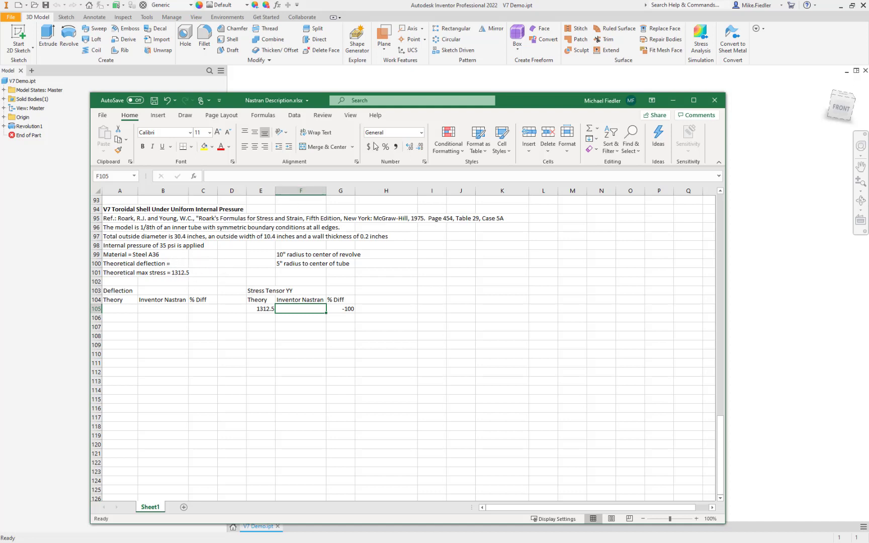
pyautogui.moveTo(519, 104); pyautogui.dragTo(0, 65)
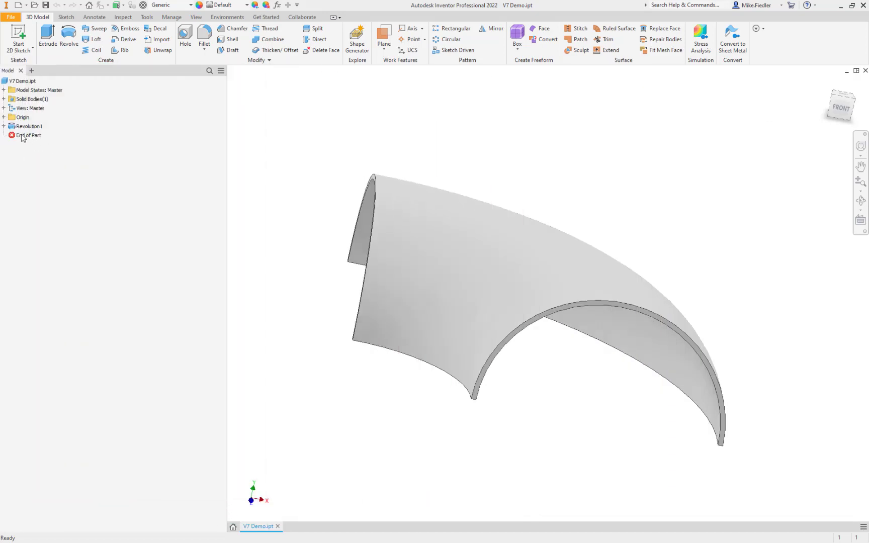
# - Open the revolution's Sketch1 to examine the profile dimensions and revolve axis, and finish the sketch unchanged
pyautogui.click(4, 126)
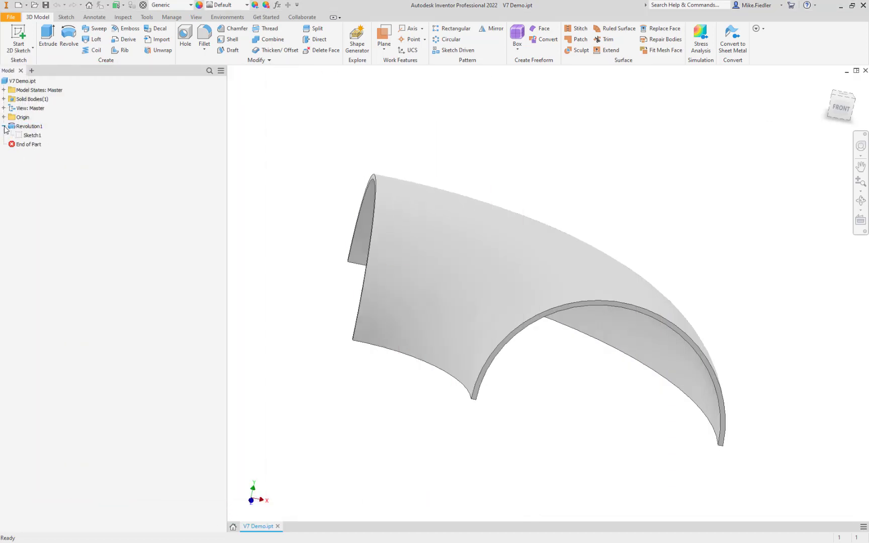
pyautogui.rightClick(33, 137)
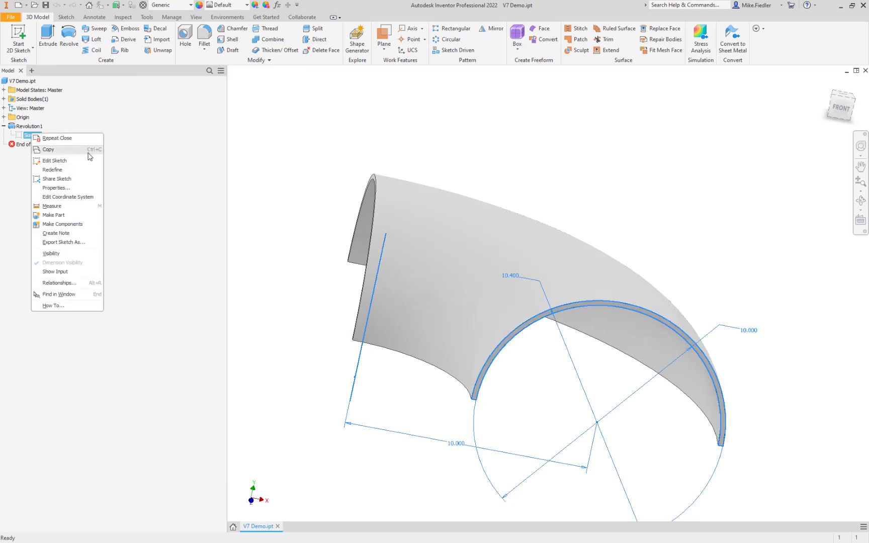
pyautogui.click(81, 161)
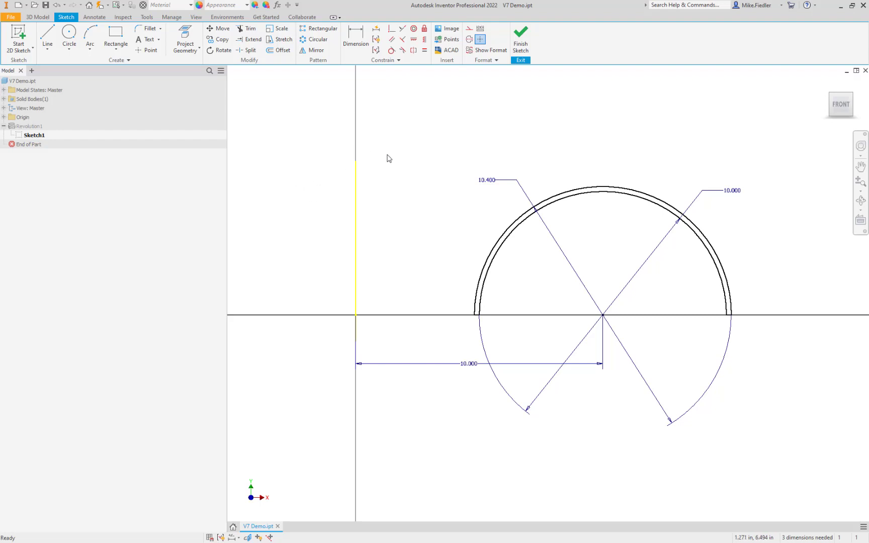
pyautogui.click(521, 40)
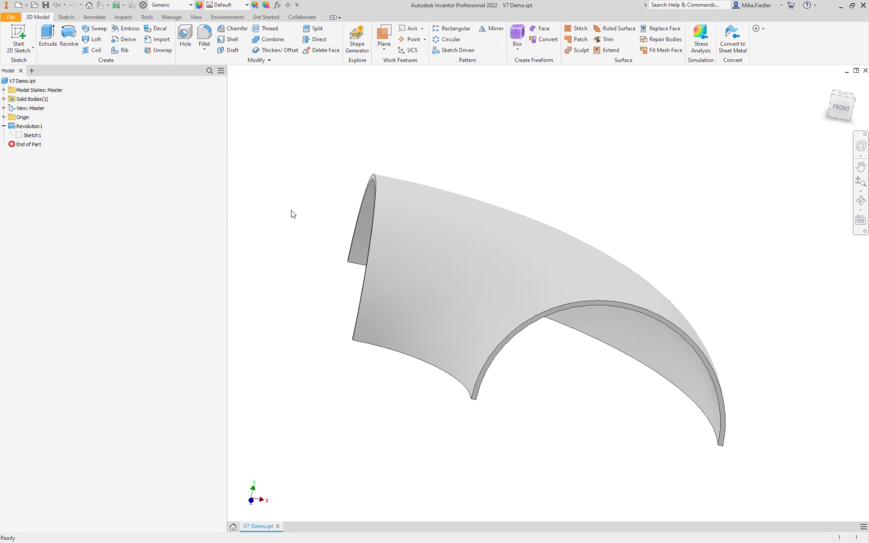
# - Start the Autodesk Inventor Nastran environment for the shell part
pyautogui.keyDown('shift'); pyautogui.moveTo(498, 274); pyautogui.dragTo(514, 265, button='middle'); pyautogui.keyUp('shift')
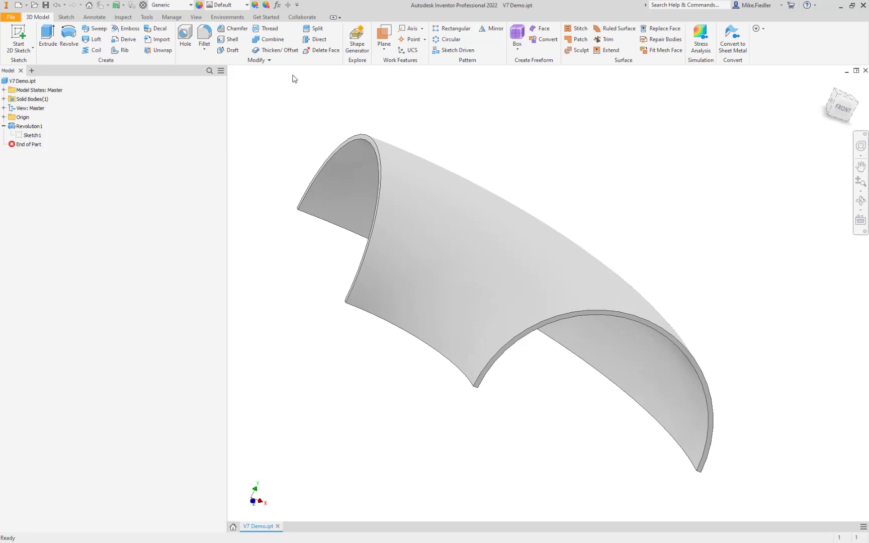
pyautogui.click(233, 19)
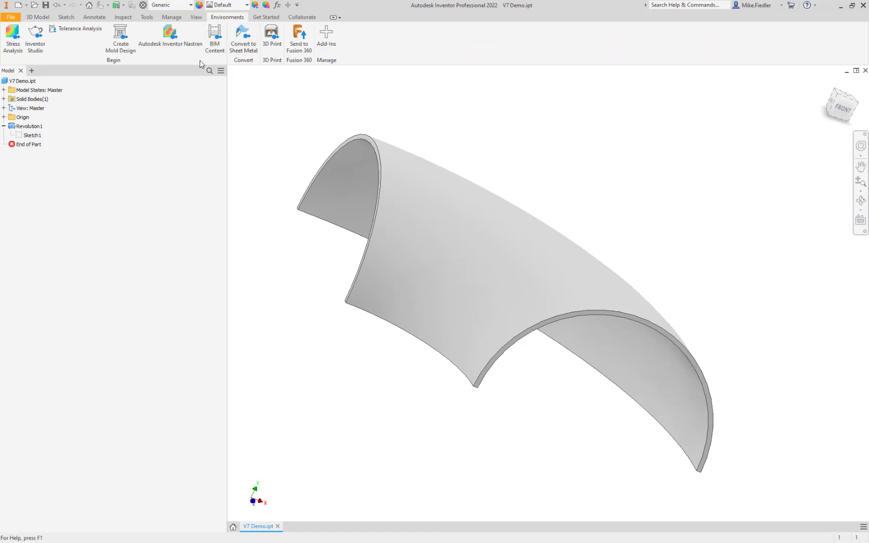
pyautogui.click(163, 42)
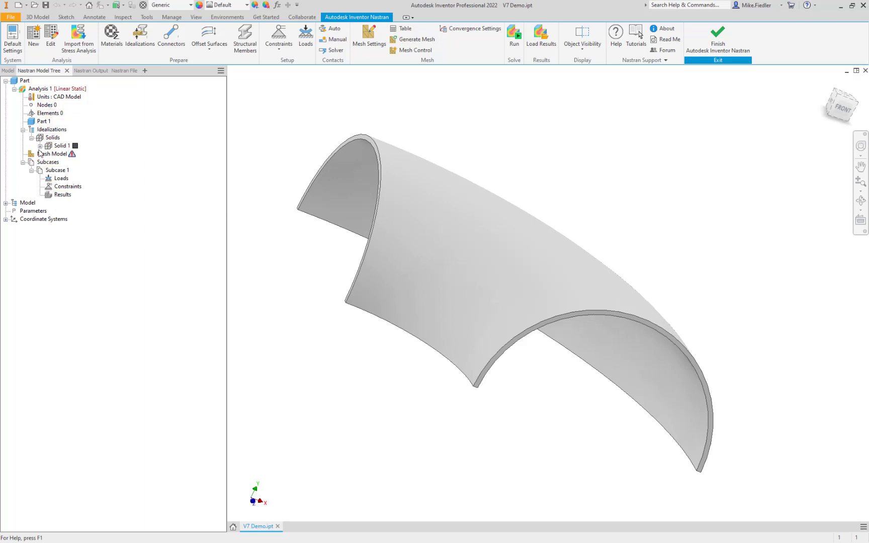
# - Replace the Generic material of Solid 1 with Steel ASTM A36 from the Autodesk Material Library
pyautogui.click(40, 146)
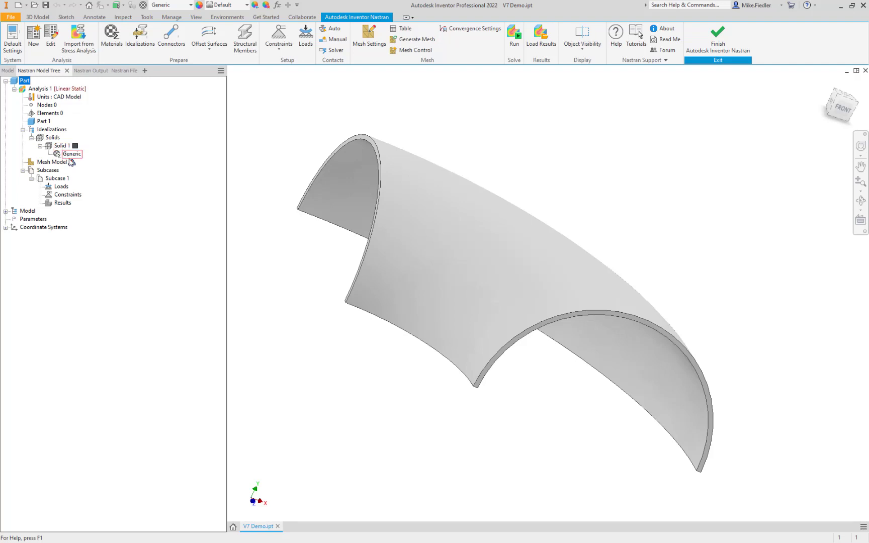
pyautogui.moveTo(73, 163)
pyautogui.rightClick(65, 157)
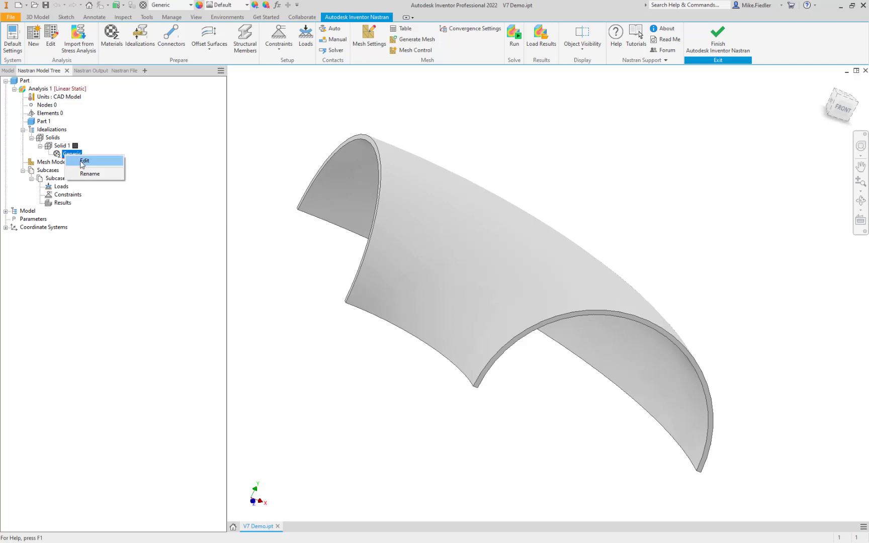
pyautogui.click(86, 160)
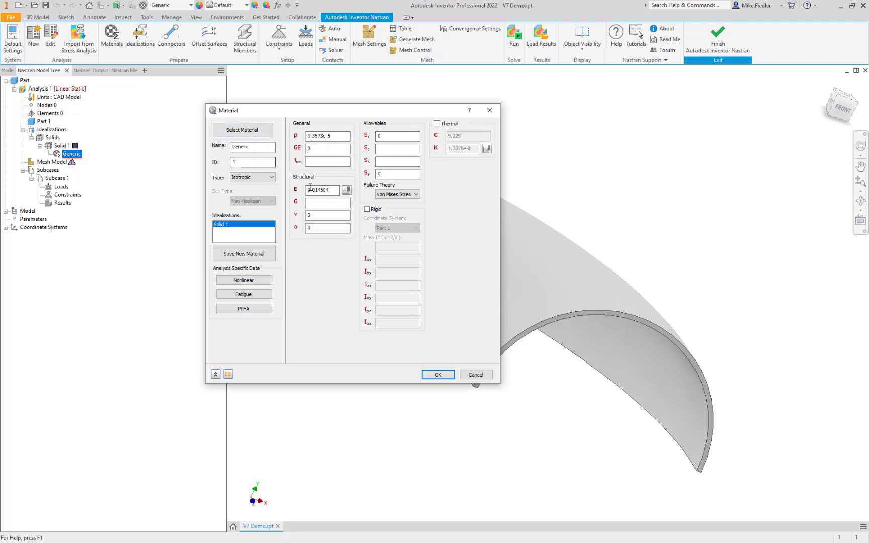
pyautogui.click(242, 130)
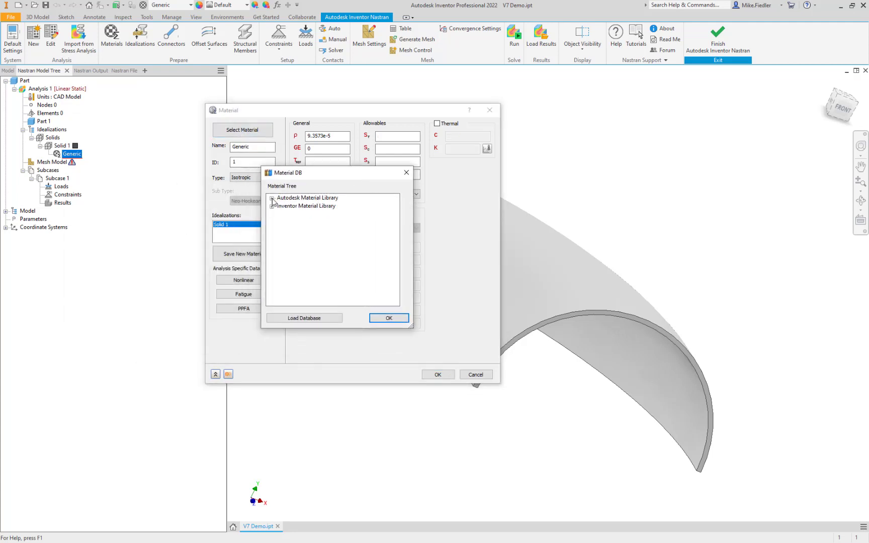
pyautogui.click(273, 198)
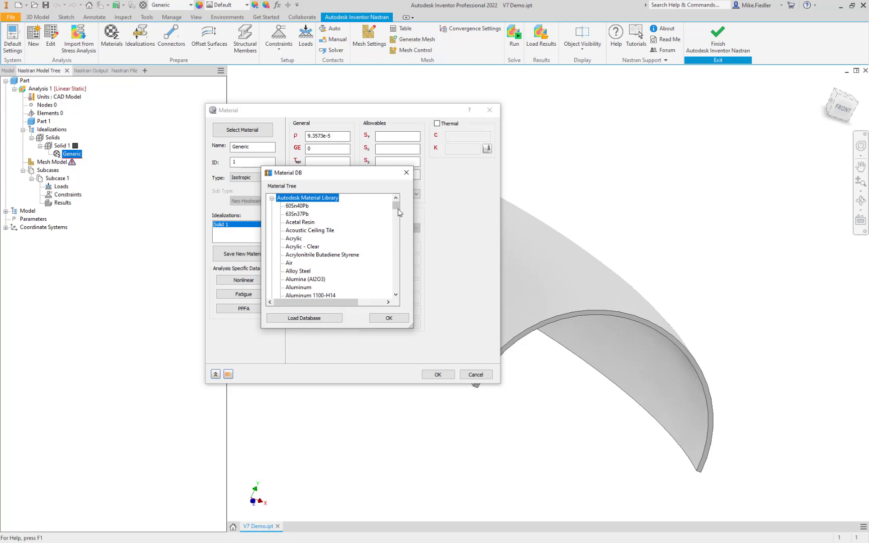
pyautogui.moveTo(397, 212); pyautogui.dragTo(393, 284)
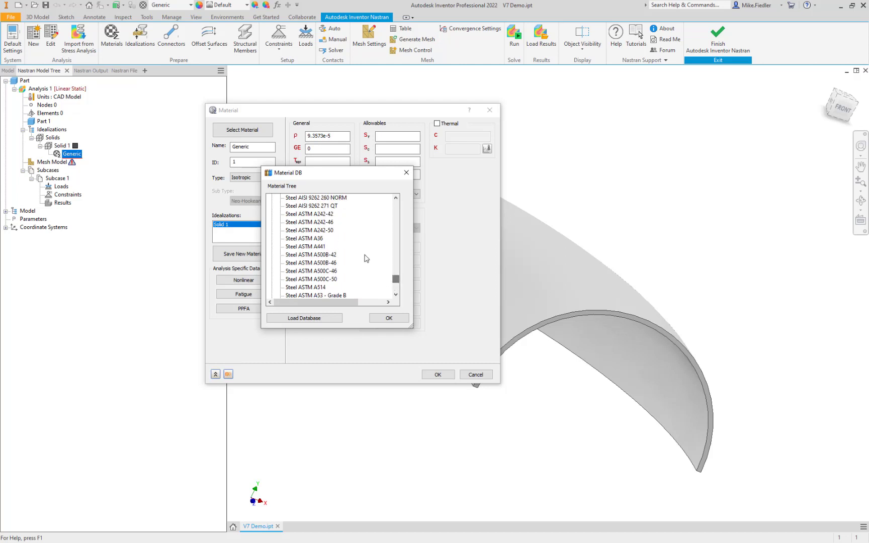
pyautogui.click(315, 238)
pyautogui.click(389, 317)
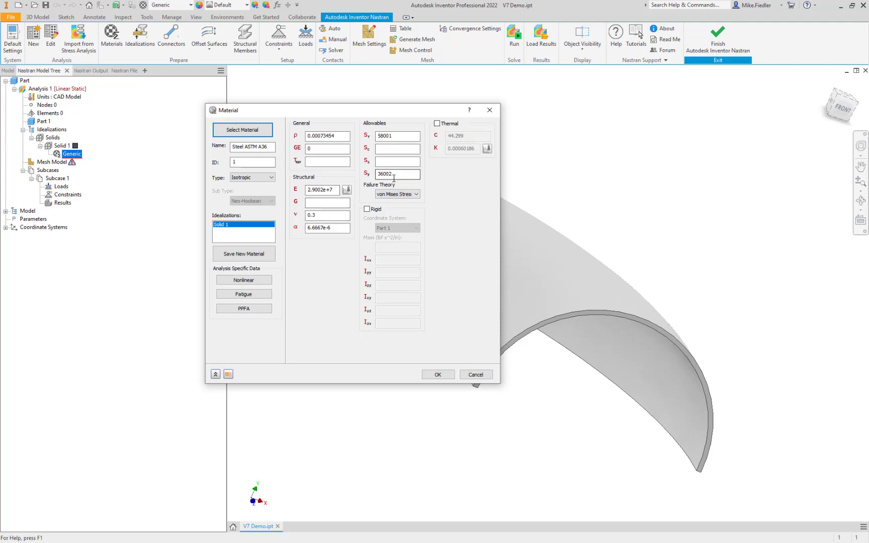
pyautogui.click(438, 375)
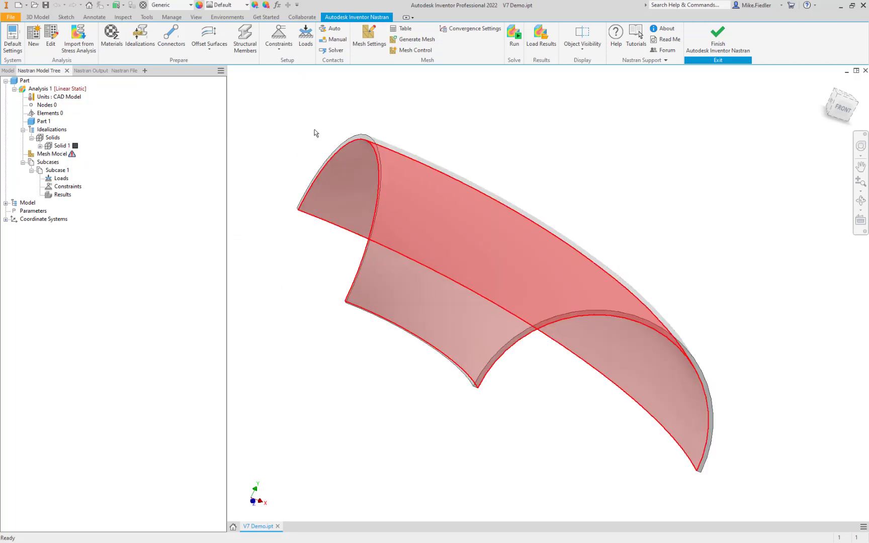
# - Create a Z symmetry constraint named "Z Symm" on the shell's end face that is normal to the Z axis
pyautogui.click(278, 44)
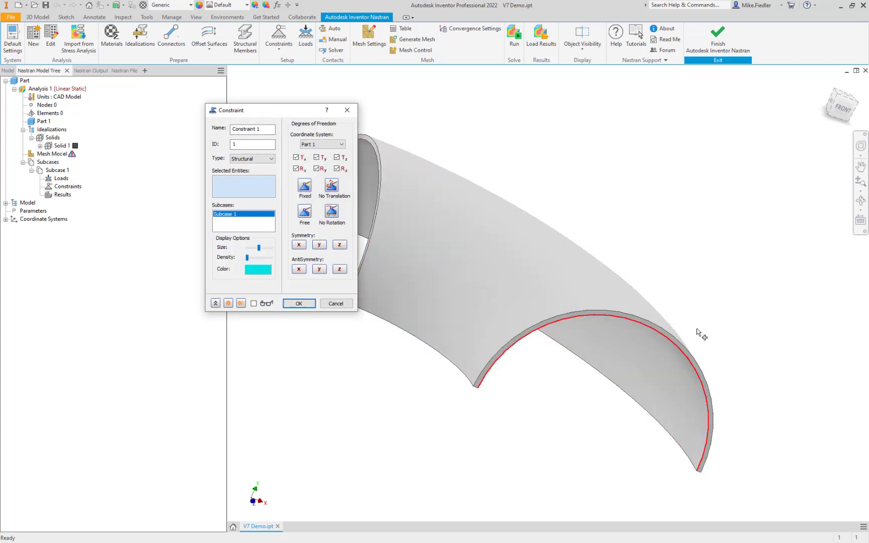
pyautogui.keyDown('shift'); pyautogui.moveTo(665, 294); pyautogui.dragTo(628, 313, button='middle'); pyautogui.keyUp('shift')
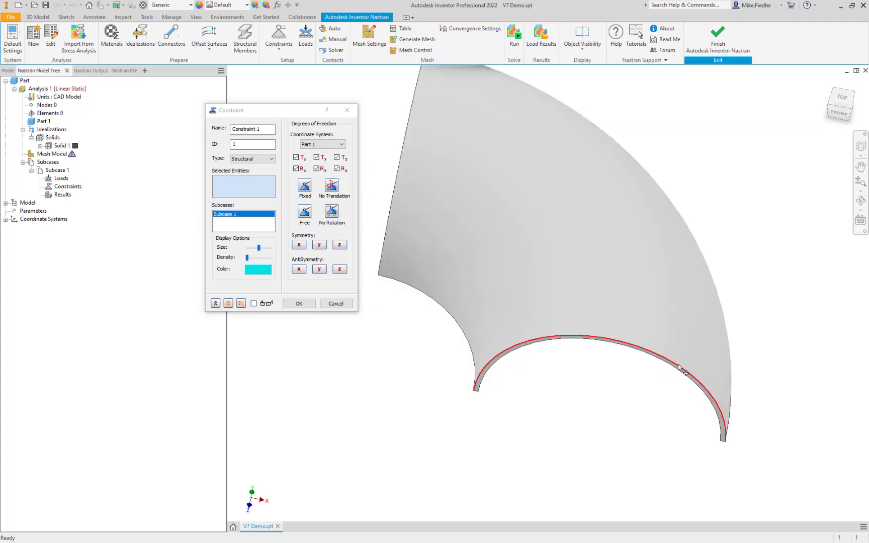
pyautogui.scroll(2, 682, 372)
pyautogui.scroll(1, 681, 372)
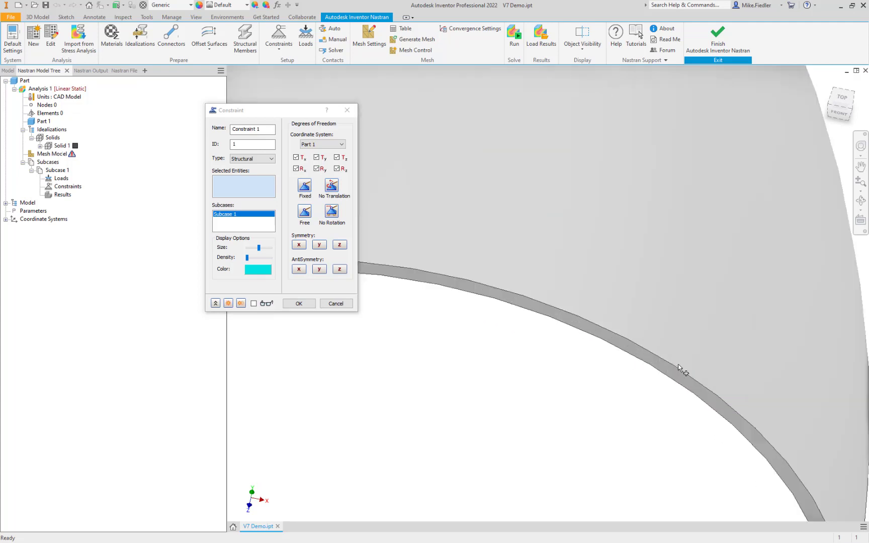
pyautogui.click(643, 359)
pyautogui.scroll(-3, 611, 421)
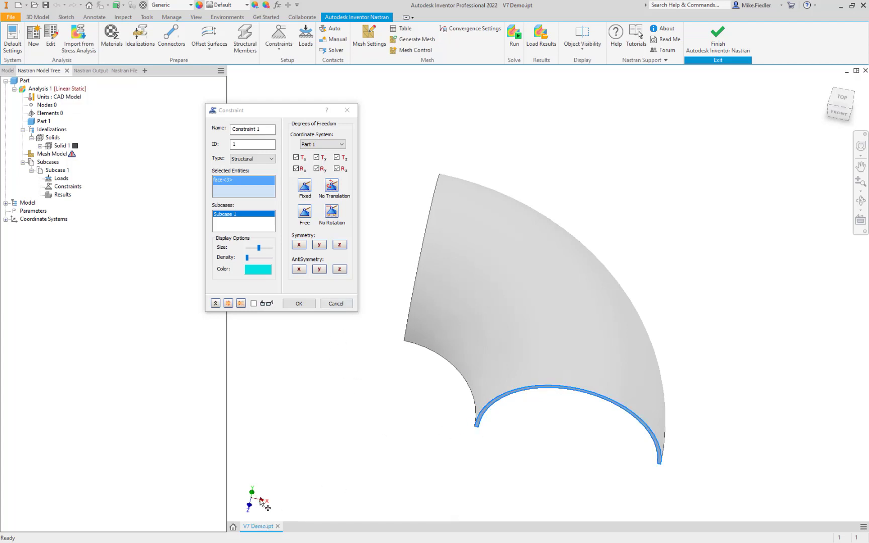
pyautogui.click(339, 245)
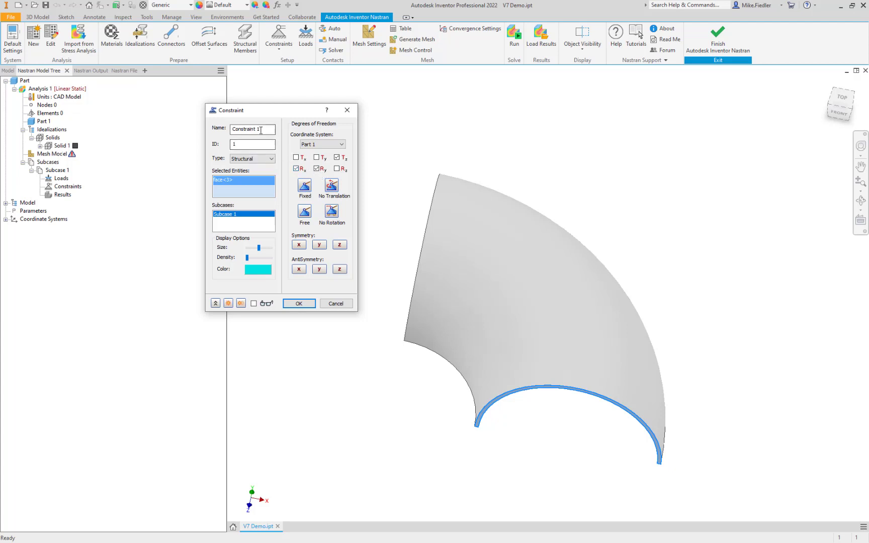
pyautogui.moveTo(267, 129); pyautogui.dragTo(232, 129)
pyautogui.write('Z Symm')
pyautogui.click(300, 303)
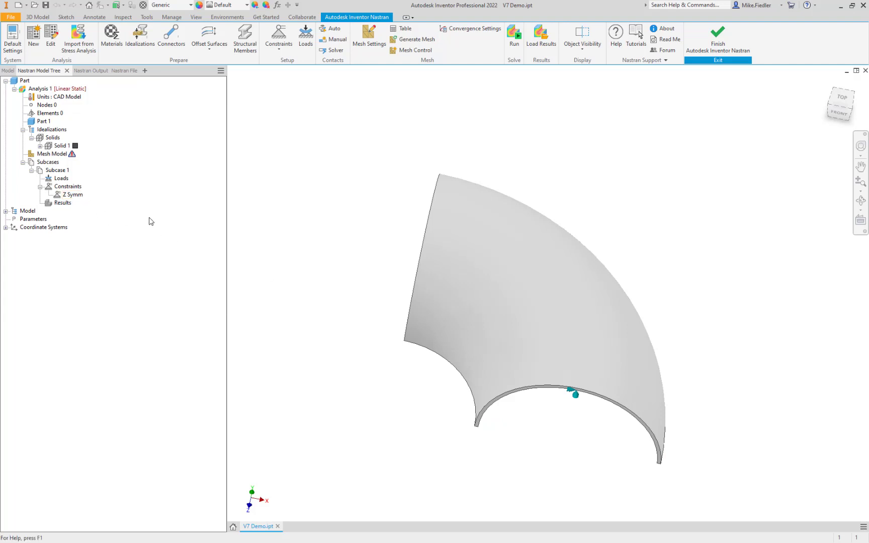
# - Create an X symmetry constraint named "X Symm" on the shell's other curved end face, normal to the X axis
pyautogui.keyDown('shift'); pyautogui.moveTo(428, 346); pyautogui.dragTo(465, 327, button='middle'); pyautogui.keyUp('shift')
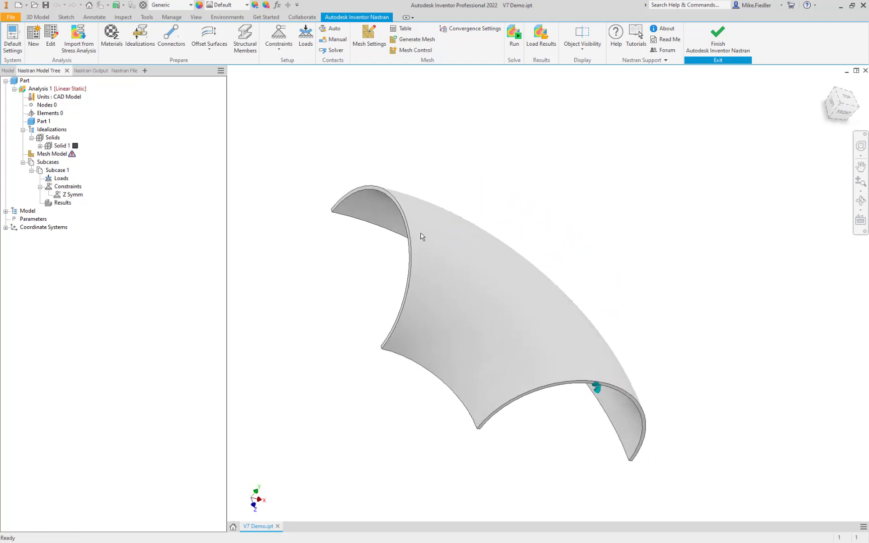
pyautogui.click(283, 40)
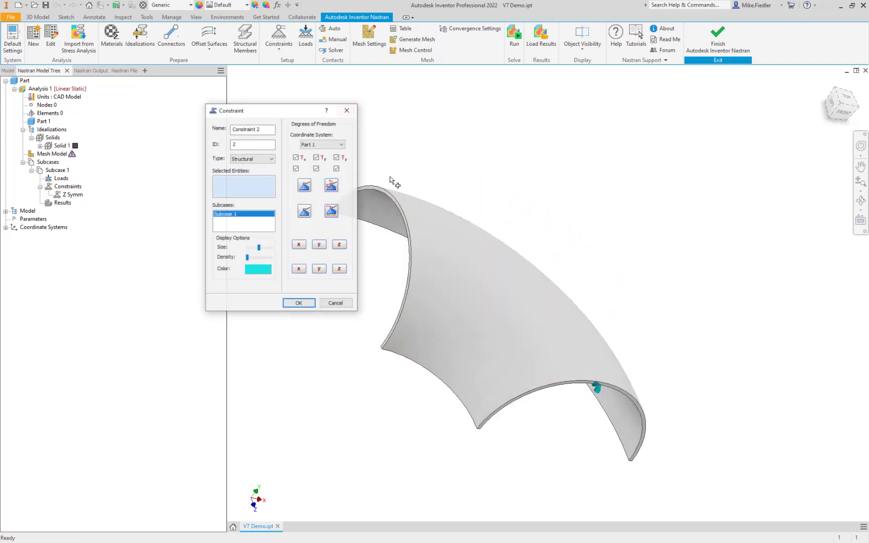
pyautogui.scroll(-5, 393, 181)
pyautogui.click(394, 211)
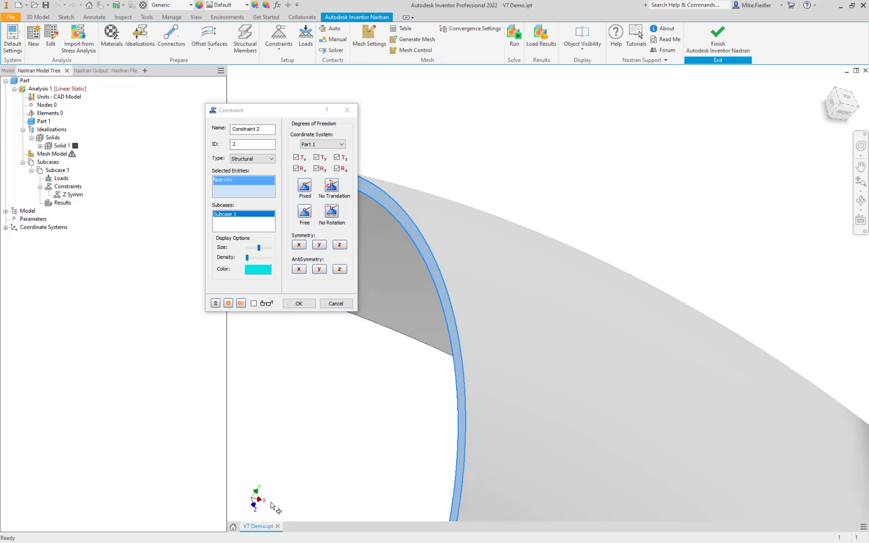
pyautogui.click(303, 247)
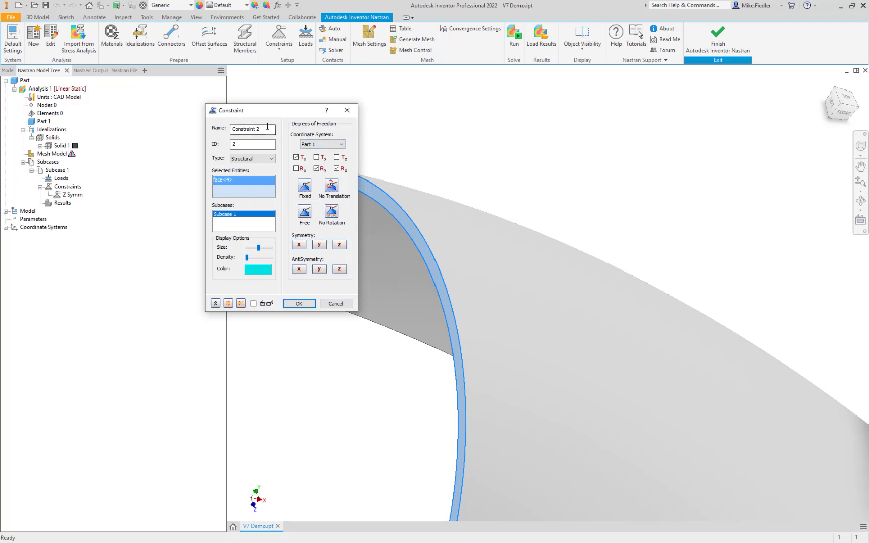
pyautogui.moveTo(268, 129); pyautogui.dragTo(208, 112)
pyautogui.write('X Symm')
pyautogui.click(298, 303)
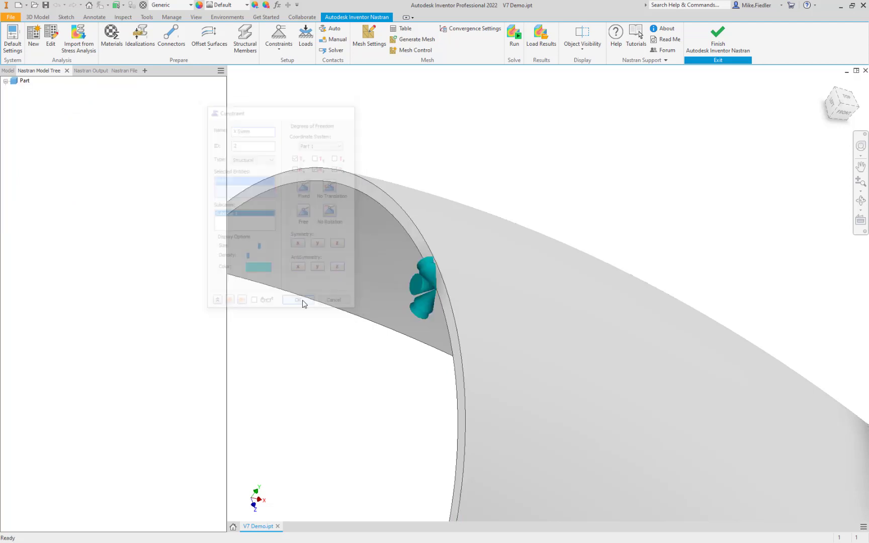
# - Check the selected face and degrees of freedom of the X Symm constraint, and close it without changes
pyautogui.scroll(-3, 493, 197)
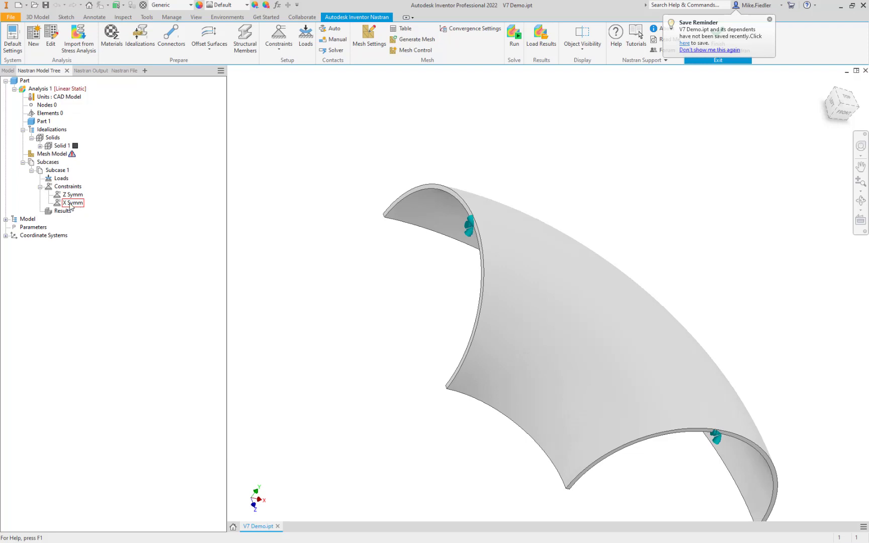
pyautogui.doubleClick(69, 203)
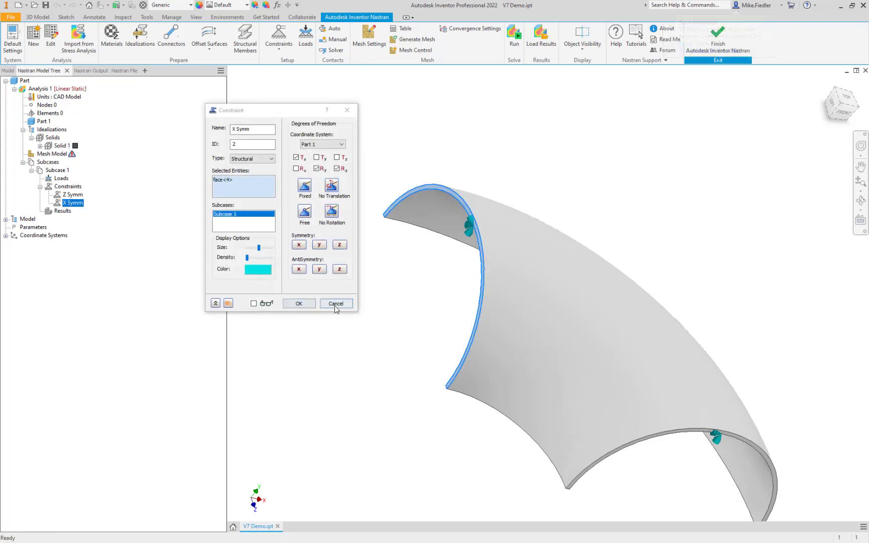
pyautogui.click(335, 304)
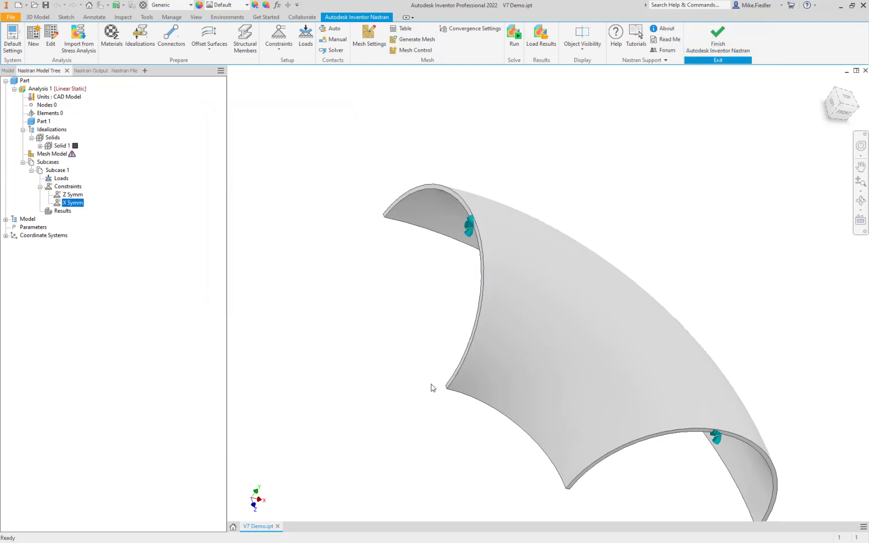
# - Start a new constraint on the shell's two long edge faces that lie normal to the Y axis
pyautogui.keyDown('shift'); pyautogui.moveTo(435, 387); pyautogui.dragTo(512, 227, button='middle'); pyautogui.keyUp('shift')
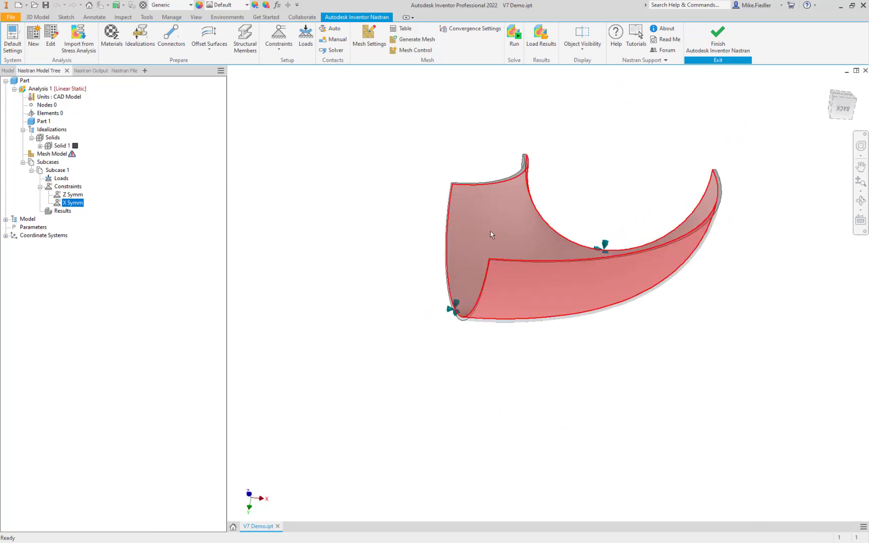
pyautogui.moveTo(492, 234)
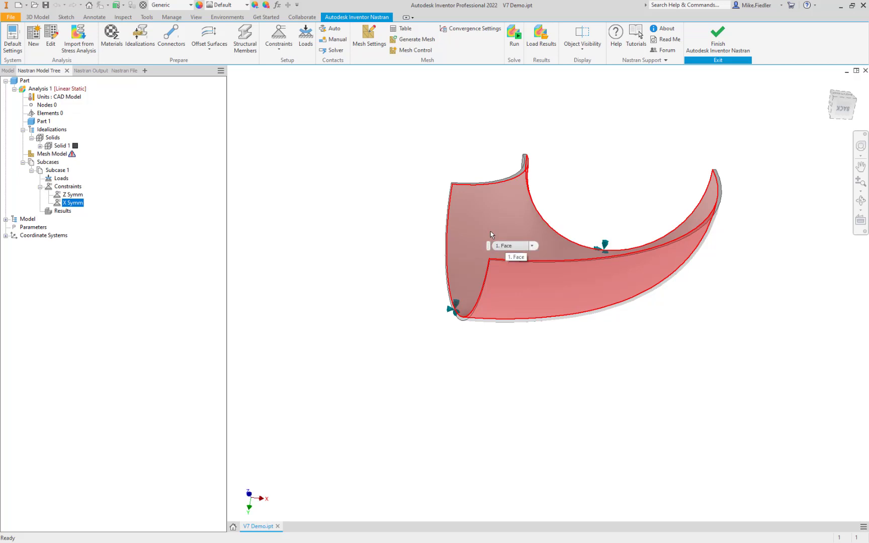
pyautogui.scroll(5, 527, 165)
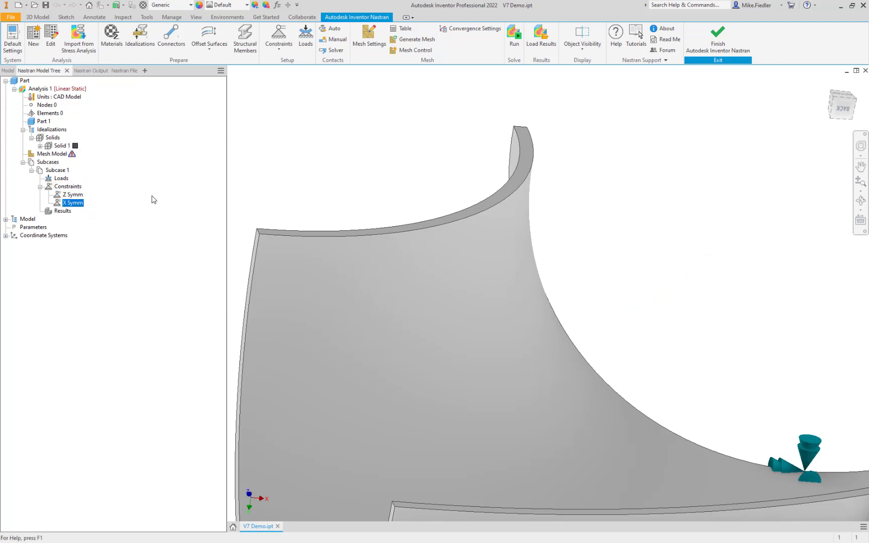
pyautogui.scroll(3, 316, 229)
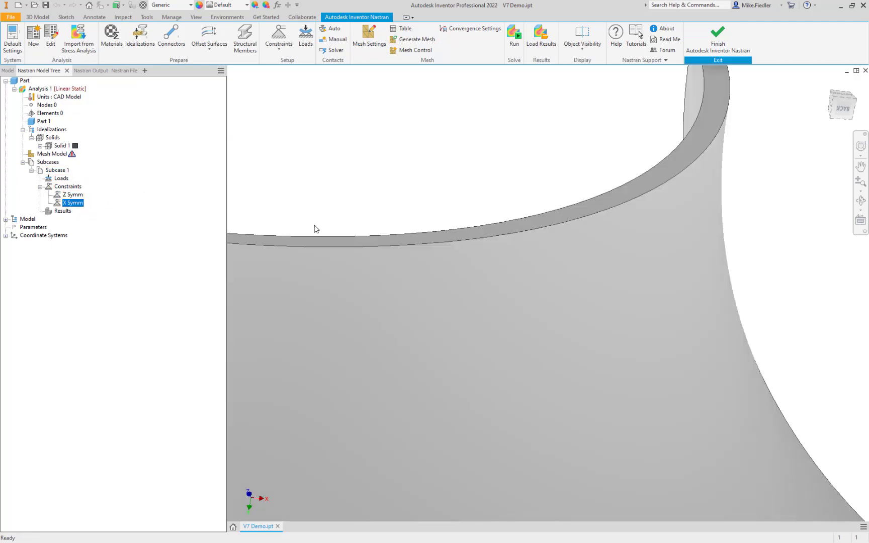
pyautogui.scroll(-3, 316, 229)
pyautogui.scroll(-3, 315, 229)
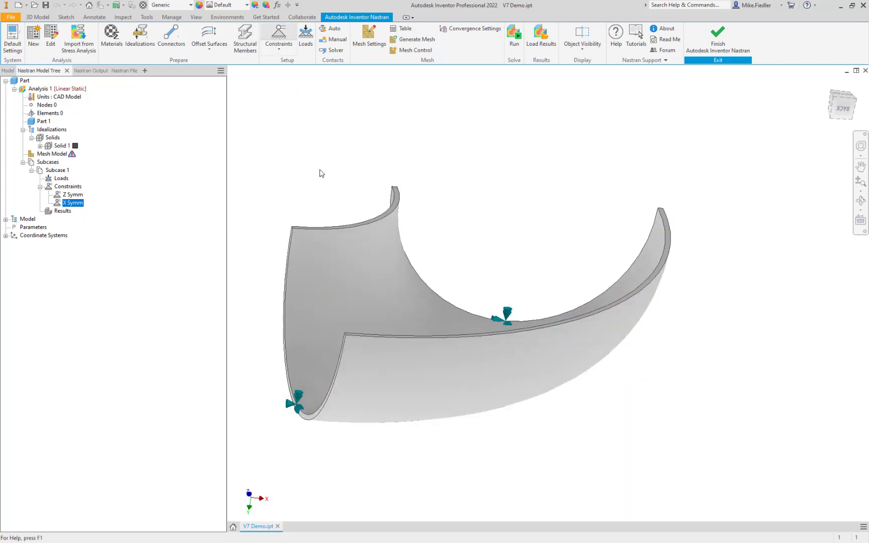
pyautogui.scroll(5, 383, 212)
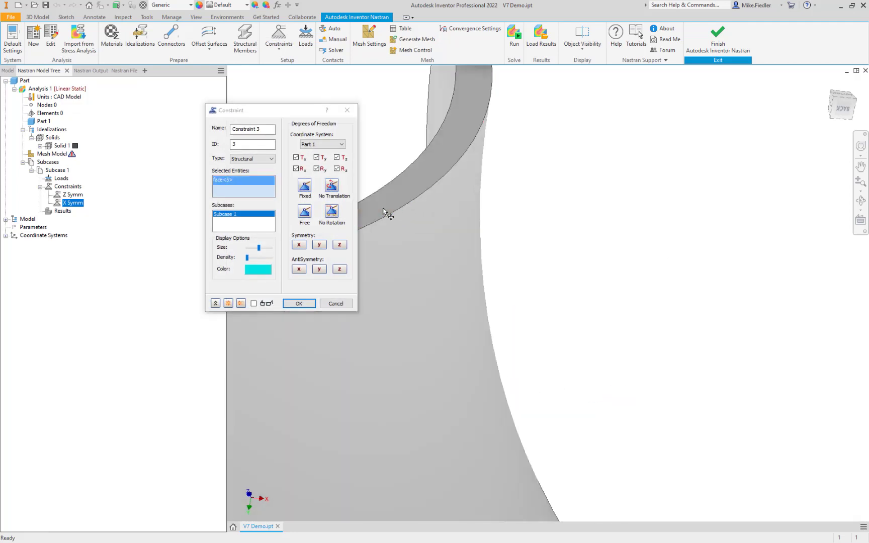
pyautogui.scroll(-5, 490, 273)
pyautogui.scroll(6, 564, 409)
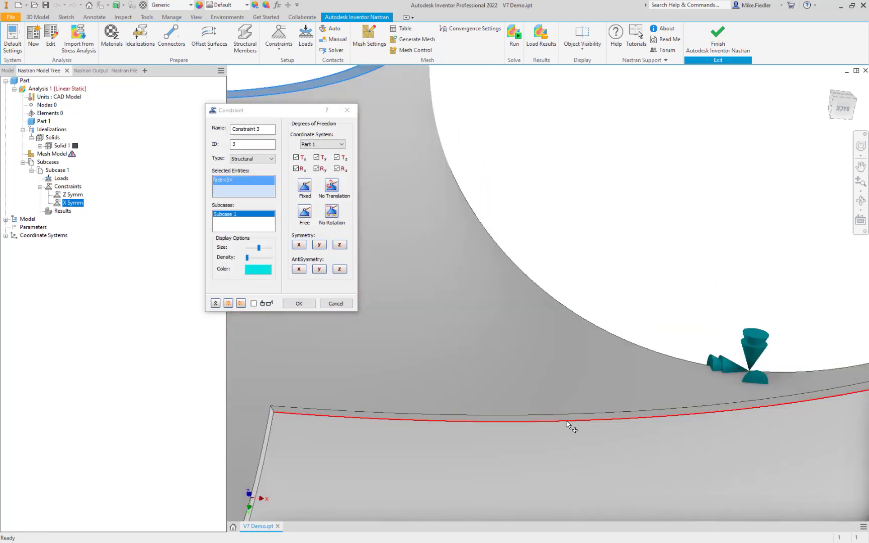
pyautogui.scroll(3, 568, 425)
pyautogui.click(574, 419)
pyautogui.scroll(-5, 590, 297)
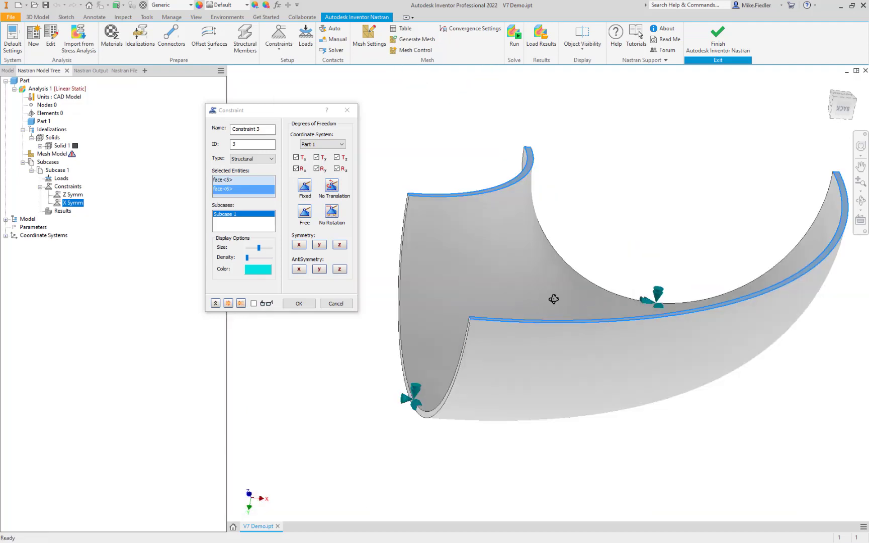
# - Apply Y symmetry to the two selected faces and name the constraint "Y Symm"
pyautogui.keyDown('shift'); pyautogui.moveTo(554, 299); pyautogui.dragTo(597, 285, button='middle'); pyautogui.keyUp('shift')
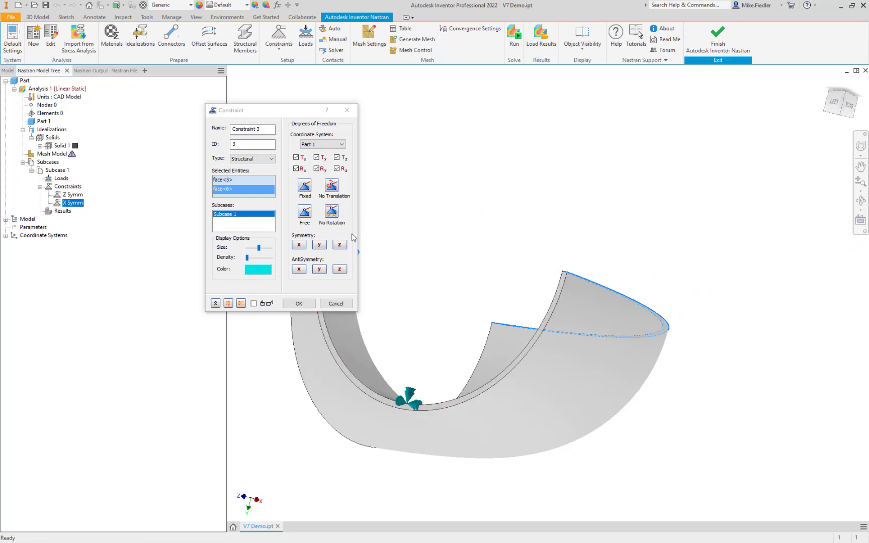
pyautogui.click(319, 245)
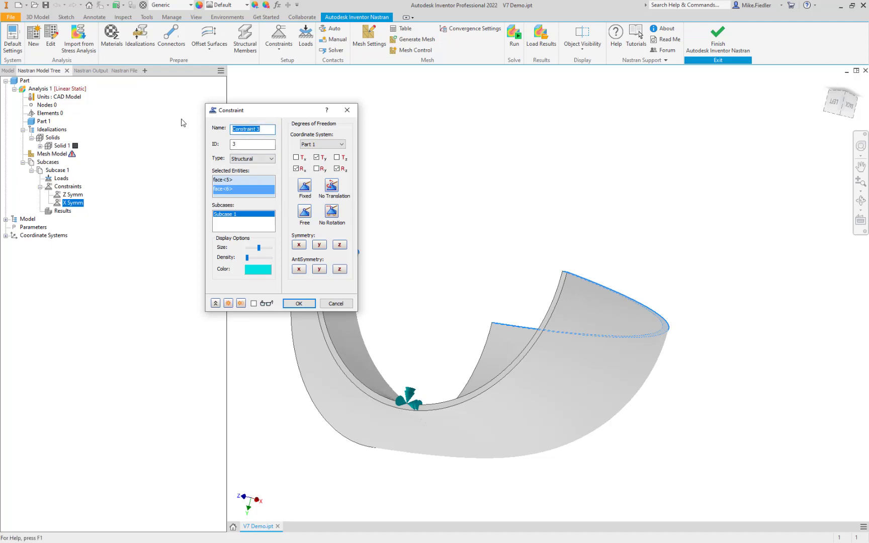
pyautogui.write('Y Symm')
pyautogui.click(299, 307)
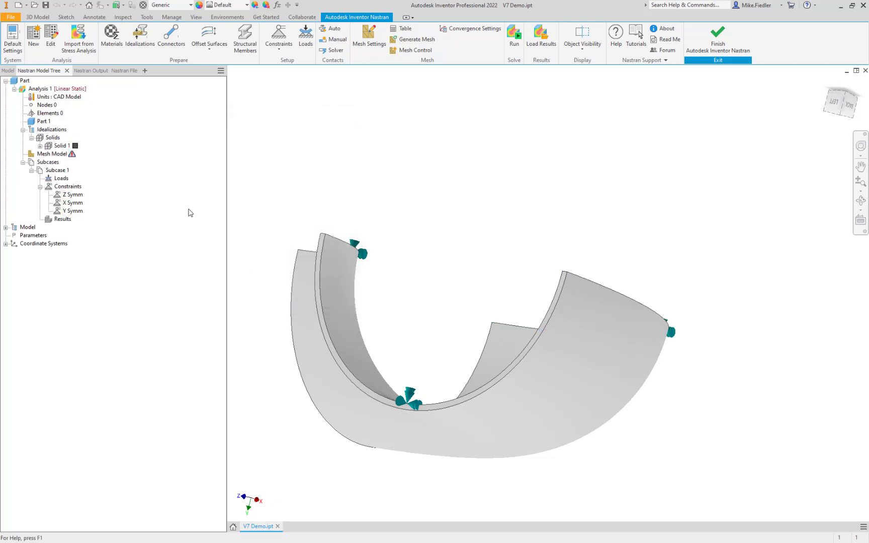
# - Create a 35 psi pressure load normal to the surface on the shell's inner face
pyautogui.keyDown('shift'); pyautogui.moveTo(506, 200); pyautogui.dragTo(529, 345, button='middle'); pyautogui.keyUp('shift')
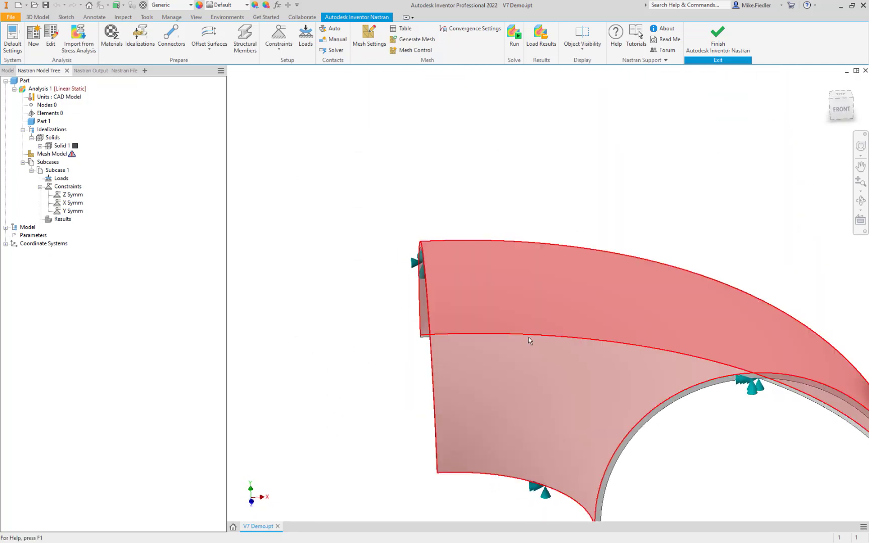
pyautogui.click(832, 101)
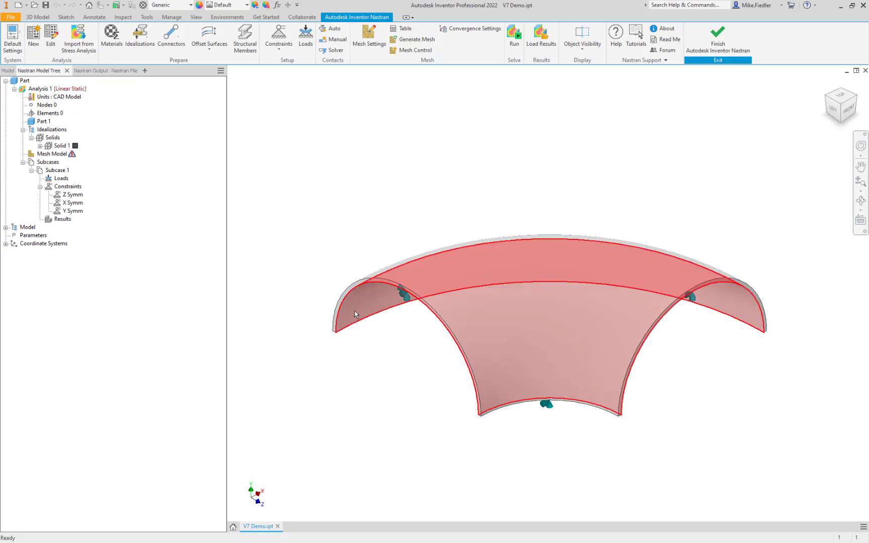
pyautogui.click(305, 48)
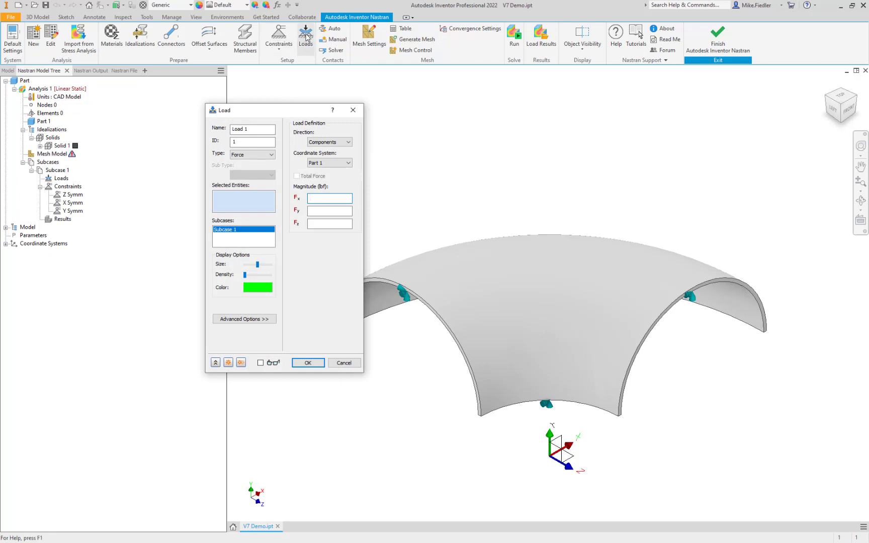
pyautogui.click(265, 156)
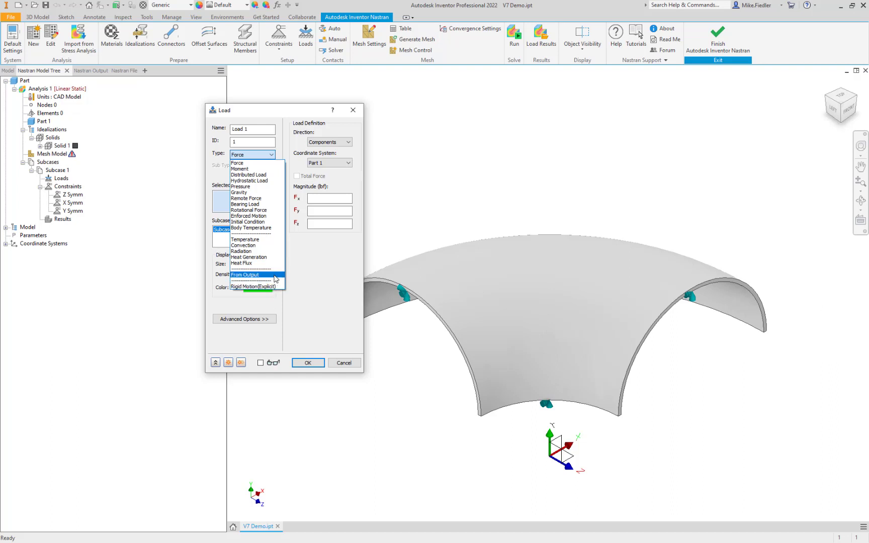
pyautogui.click(245, 187)
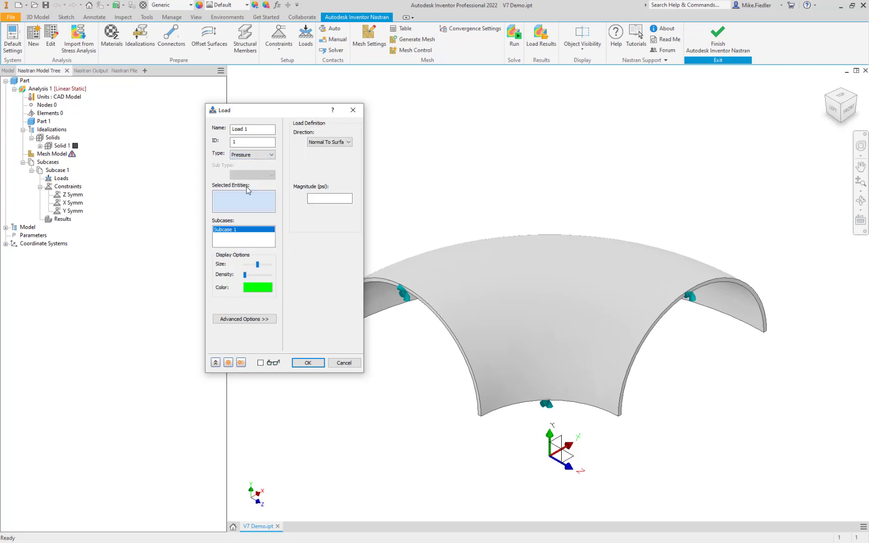
pyautogui.click(339, 198)
pyautogui.click(240, 209)
pyautogui.click(377, 305)
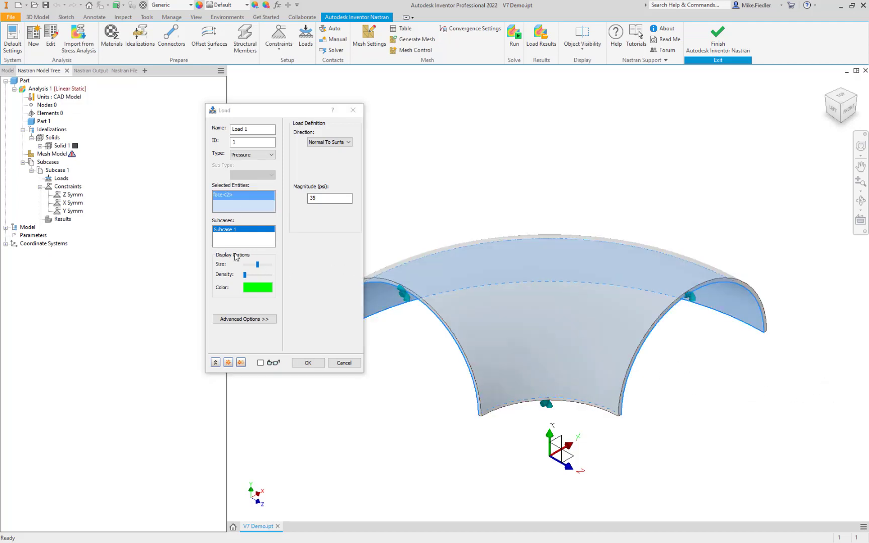
pyautogui.click(308, 363)
# - Rename the pressure load in Subcase 1 as "Internal Pressure"
pyautogui.press('F4')
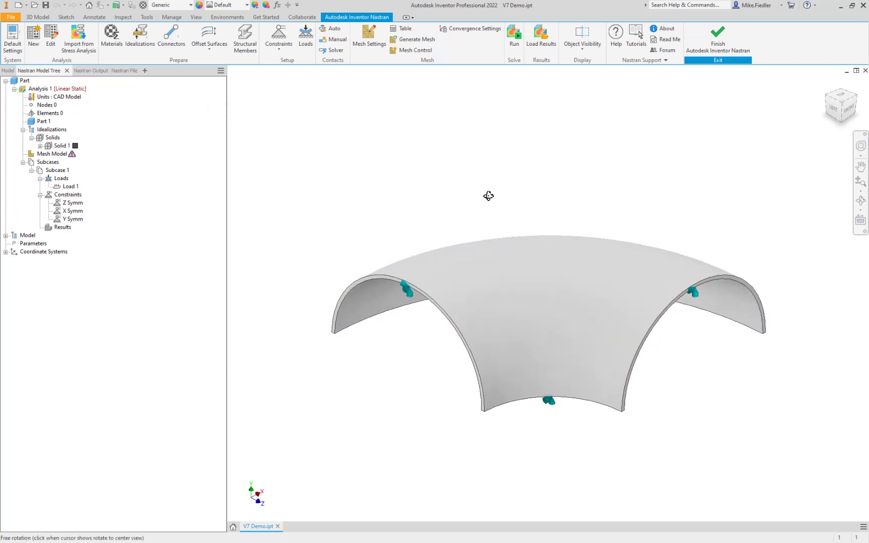
pyautogui.moveTo(488, 195)
pyautogui.mouseDown()
pyautogui.moveTo(500, 116)
pyautogui.moveTo(425, 99)
pyautogui.moveTo(499, 133)
pyautogui.moveTo(504, 173)
pyautogui.moveTo(487, 196)
pyautogui.mouseUp()
pyautogui.press('Escape')
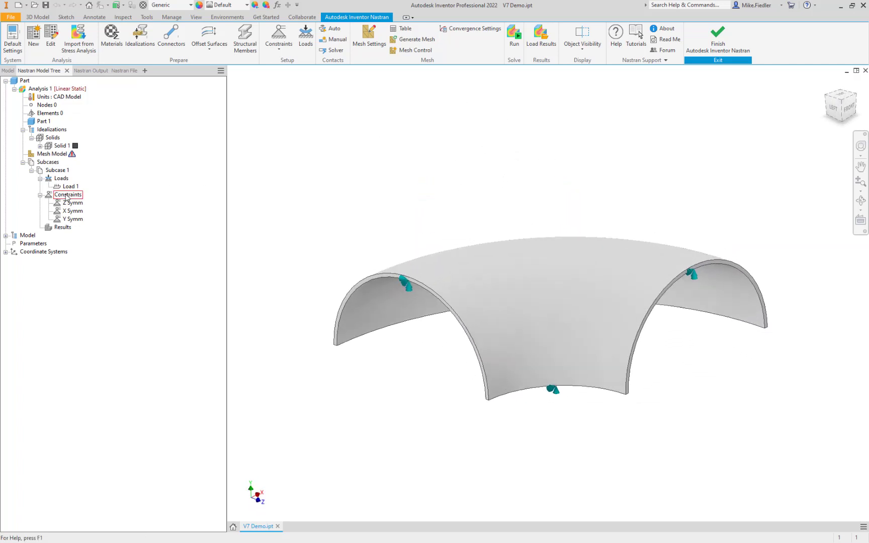
pyautogui.moveTo(77, 187)
pyautogui.doubleClick(72, 187)
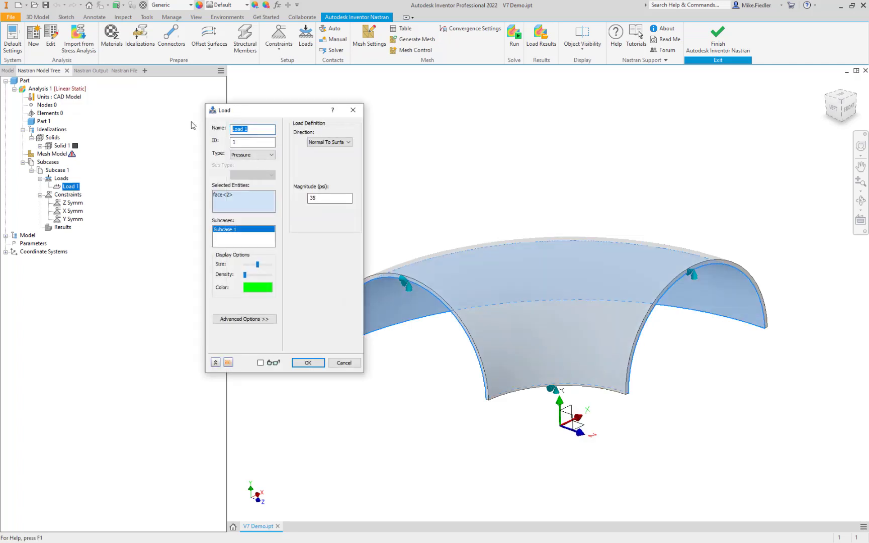
pyautogui.write('Internal Pressure')
pyautogui.click(317, 365)
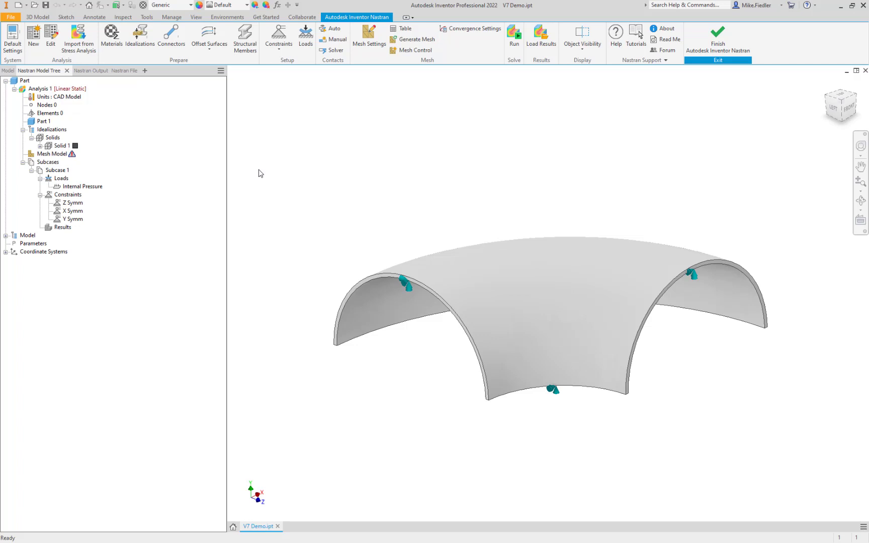
# - Mesh the shell at the default size, and refine the mesh by regenerating it with a 0.4 in element size
pyautogui.click(415, 40)
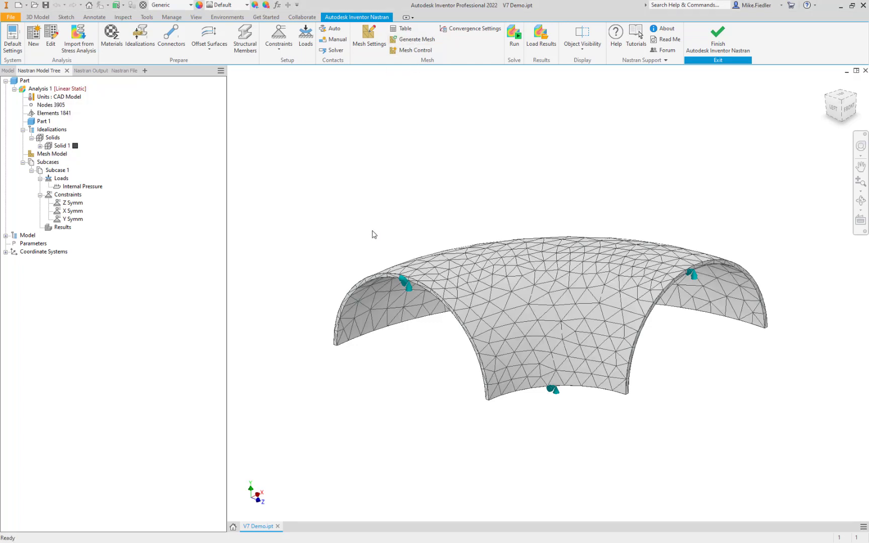
pyautogui.keyDown('shift'); pyautogui.moveTo(537, 216); pyautogui.dragTo(512, 247, button='middle'); pyautogui.keyUp('shift')
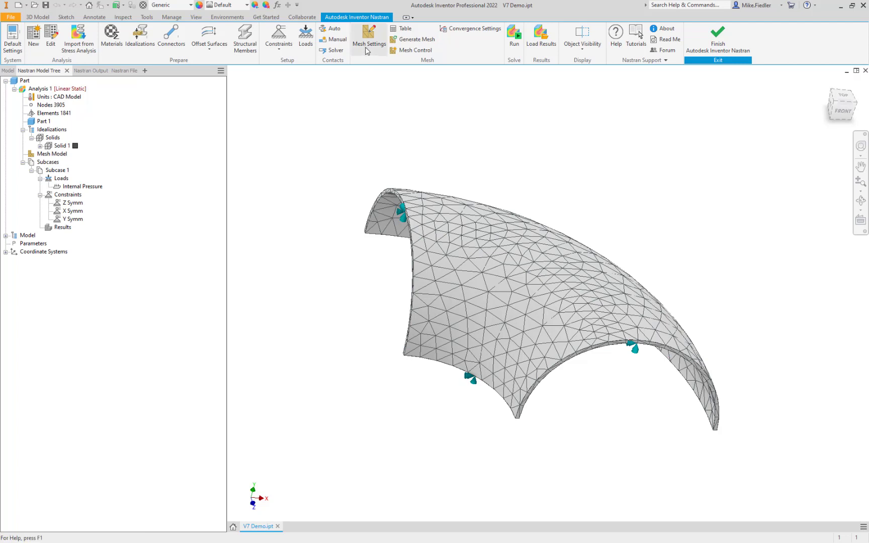
pyautogui.click(369, 36)
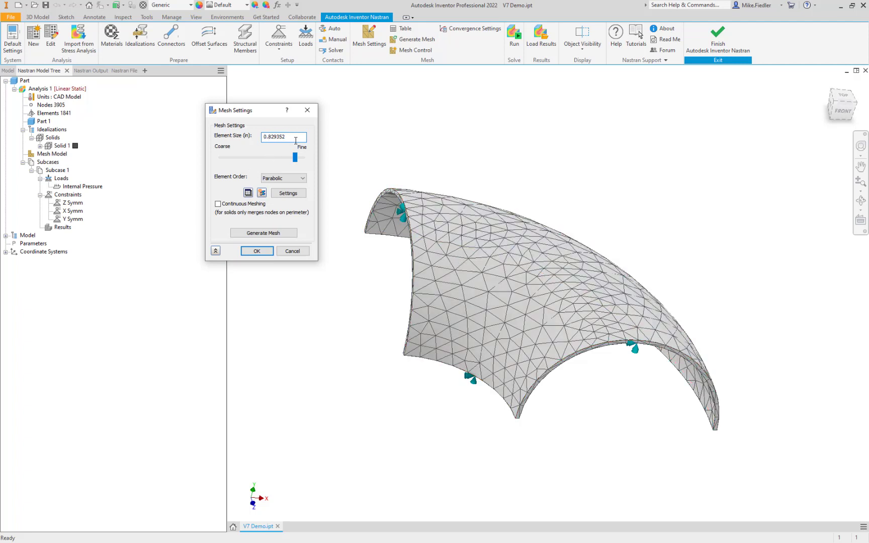
pyautogui.moveTo(296, 140); pyautogui.dragTo(249, 136)
pyautogui.write('0.4')
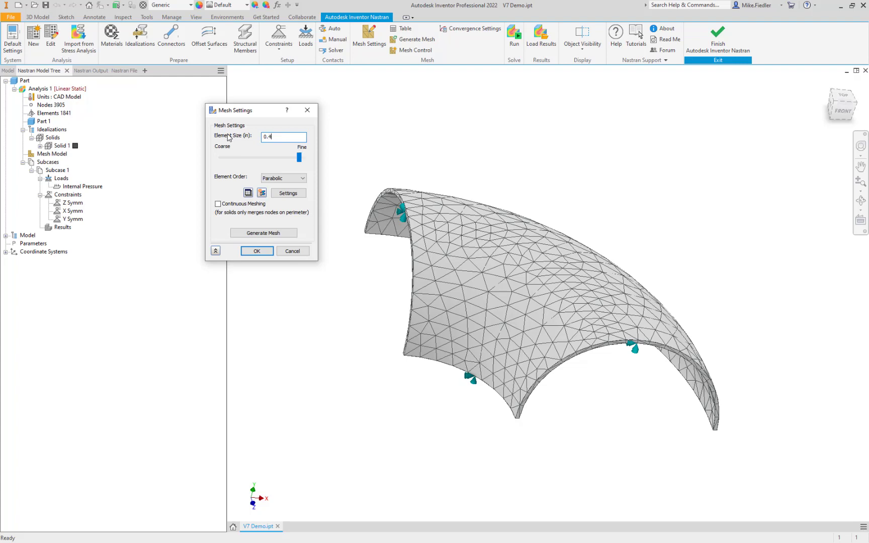
pyautogui.click(263, 233)
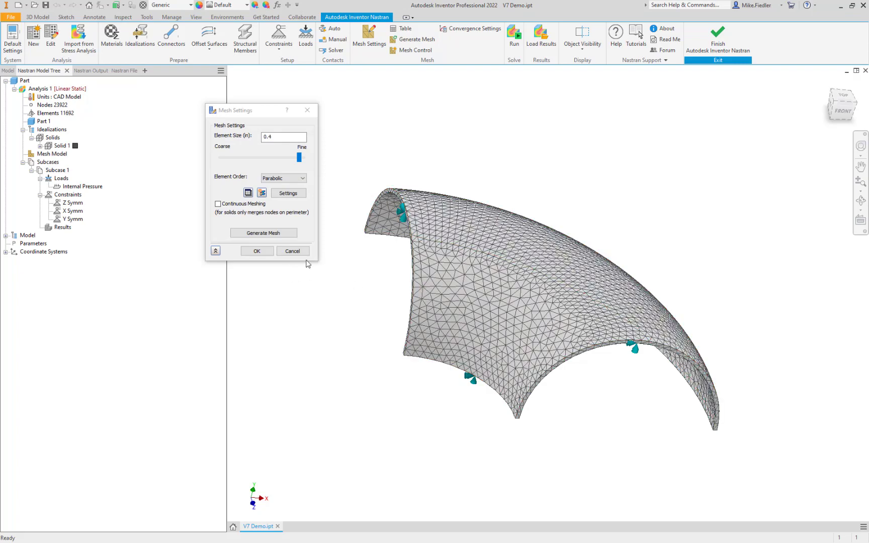
pyautogui.click(256, 251)
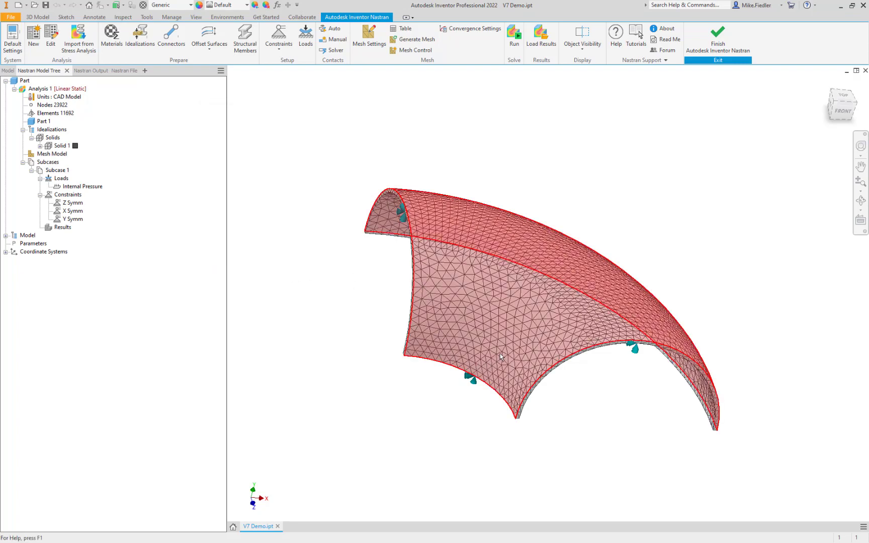
# - Run the linear static analysis and load its von Mises stress results on the shell
pyautogui.keyDown('shift'); pyautogui.moveTo(500, 356); pyautogui.dragTo(451, 342, button='middle'); pyautogui.keyUp('shift')
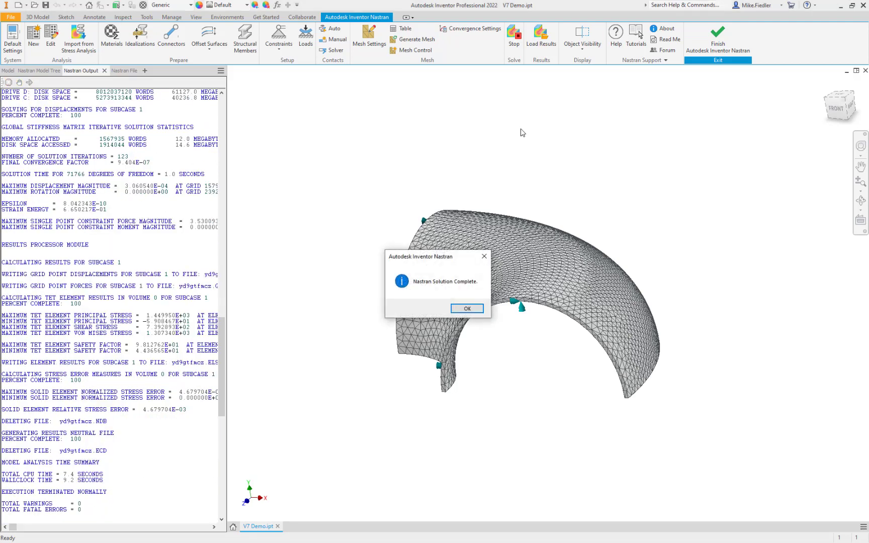
pyautogui.click(467, 309)
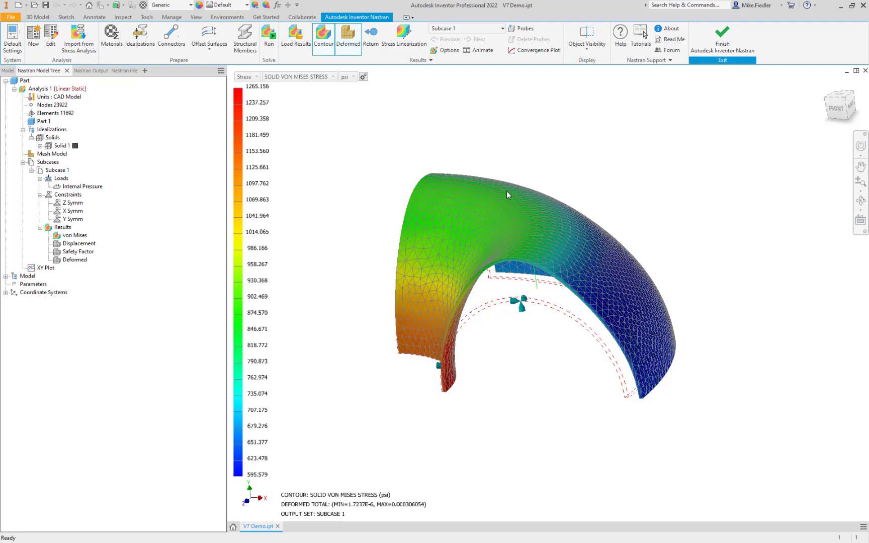
pyautogui.moveTo(506, 190)
pyautogui.keyDown('shift'); pyautogui.mouseDown(button='middle')
pyautogui.moveTo(547, 188)
pyautogui.moveTo(489, 187)
pyautogui.moveTo(589, 196)
pyautogui.moveTo(521, 192)
pyautogui.mouseUp(button='middle'); pyautogui.keyUp('shift')
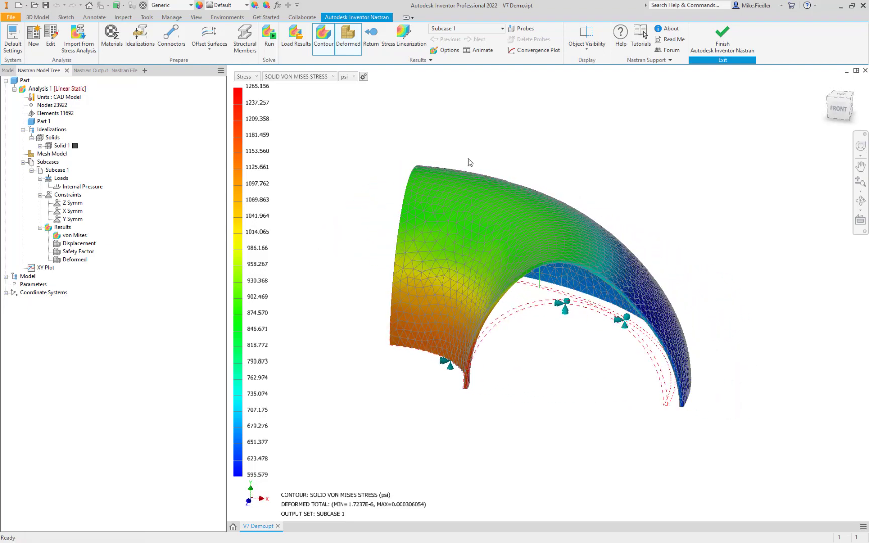
# - Switch the stress contour to Solid Y-Normal Stress and inspect it around the shell's inner edge
pyautogui.click(255, 78)
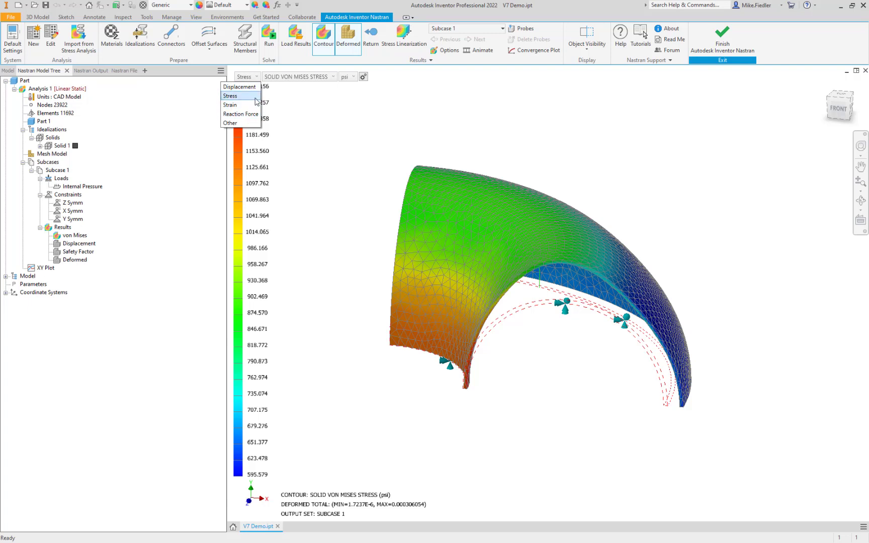
pyautogui.click(248, 98)
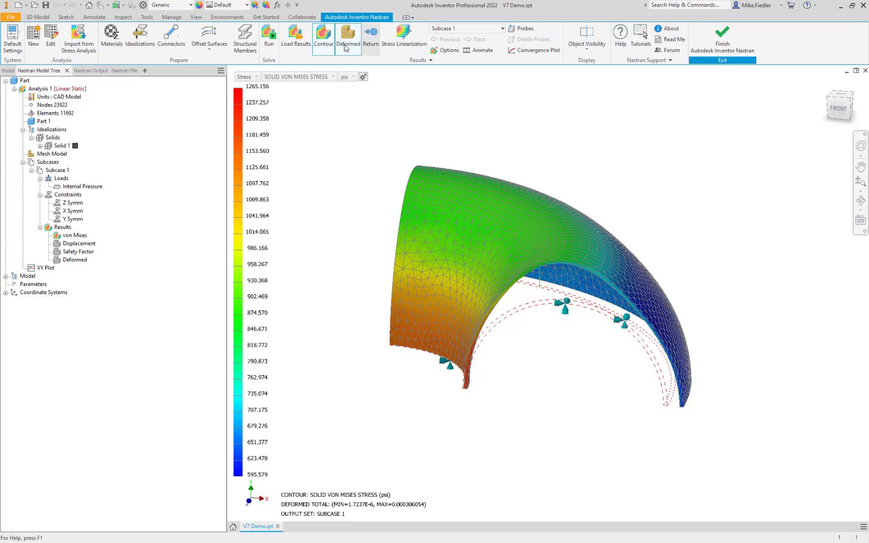
pyautogui.click(317, 77)
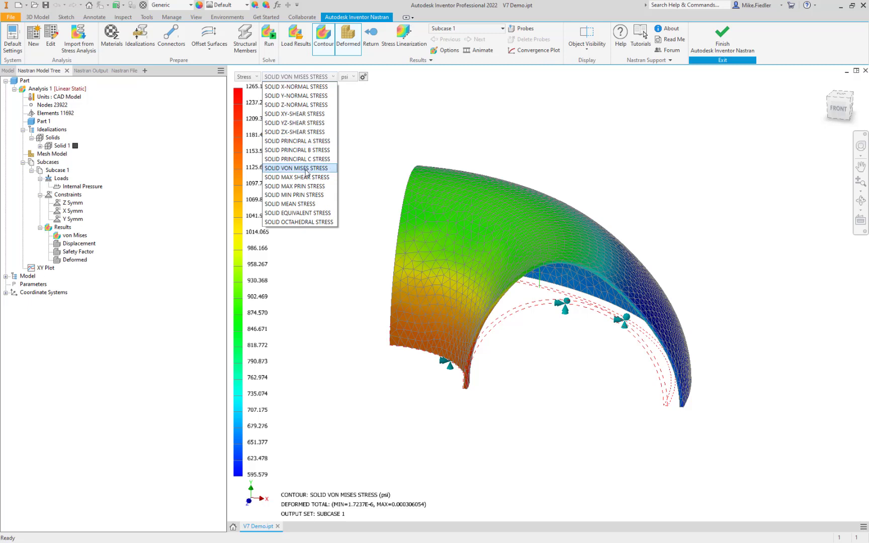
pyautogui.click(313, 97)
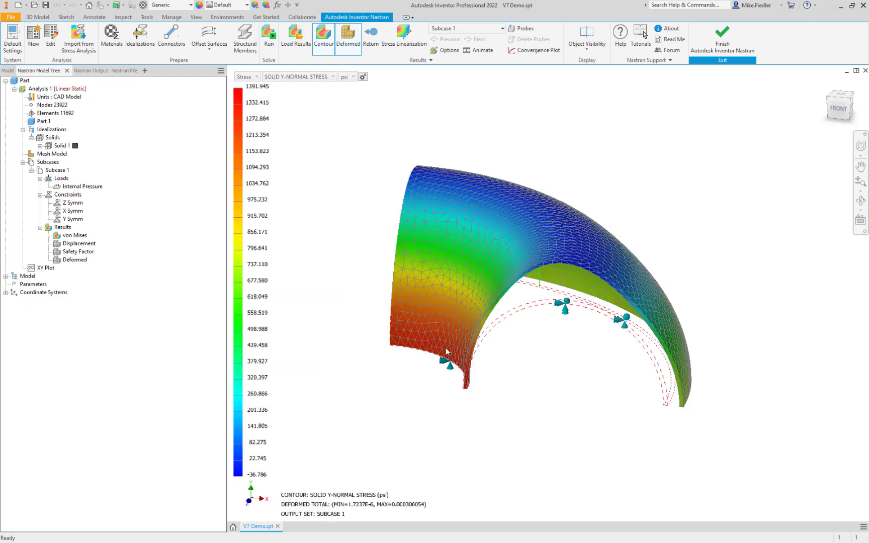
pyautogui.keyDown('shift'); pyautogui.moveTo(460, 368); pyautogui.dragTo(511, 400, button='middle'); pyautogui.keyUp('shift')
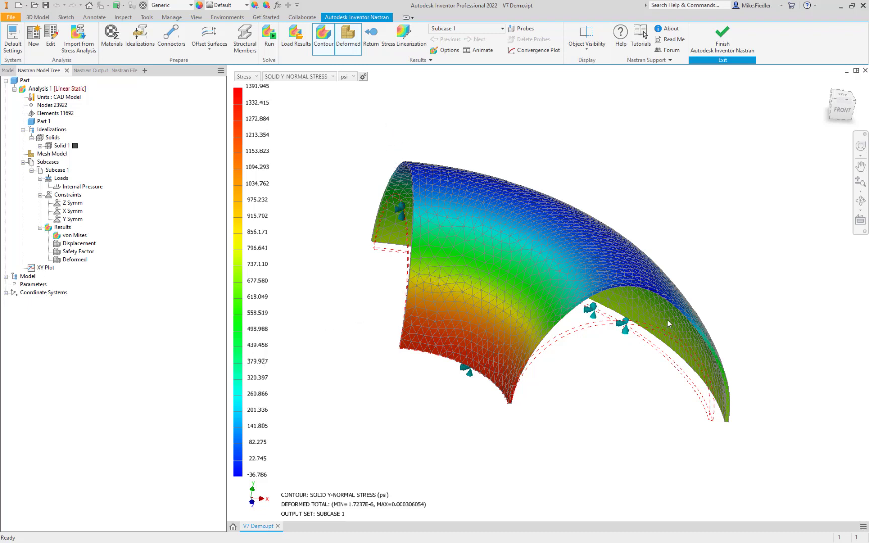
# - Show the shell in its undeformed shape and probe the element Y-normal stress near its inner corner
pyautogui.click(349, 44)
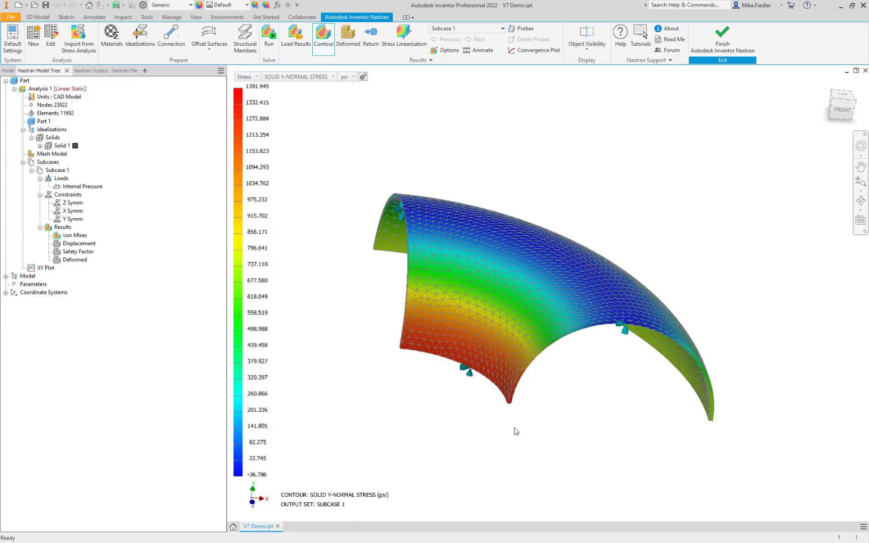
pyautogui.scroll(-5, 515, 431)
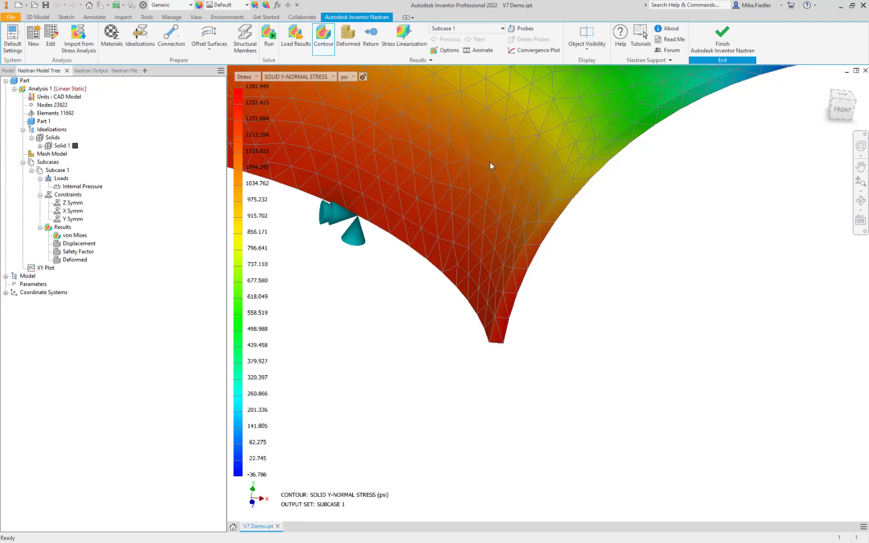
pyautogui.click(521, 31)
pyautogui.moveTo(529, 131)
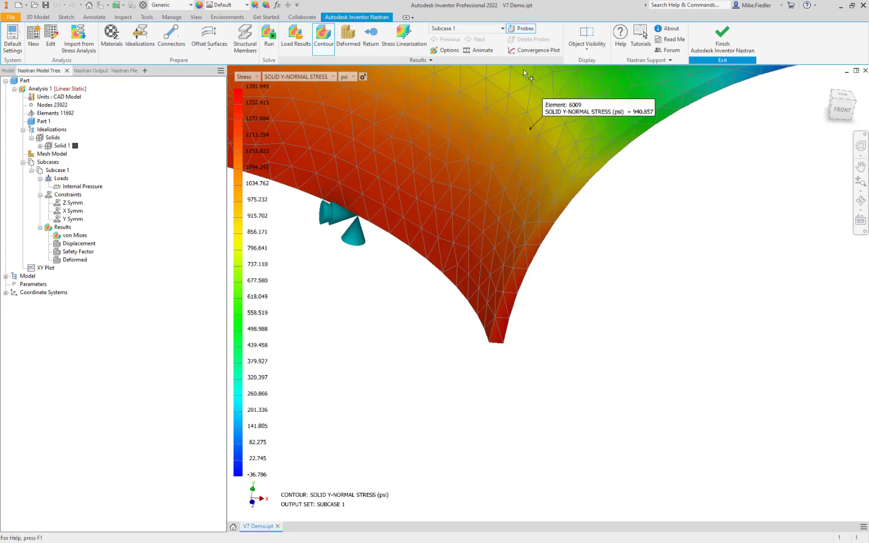
pyautogui.click(527, 116)
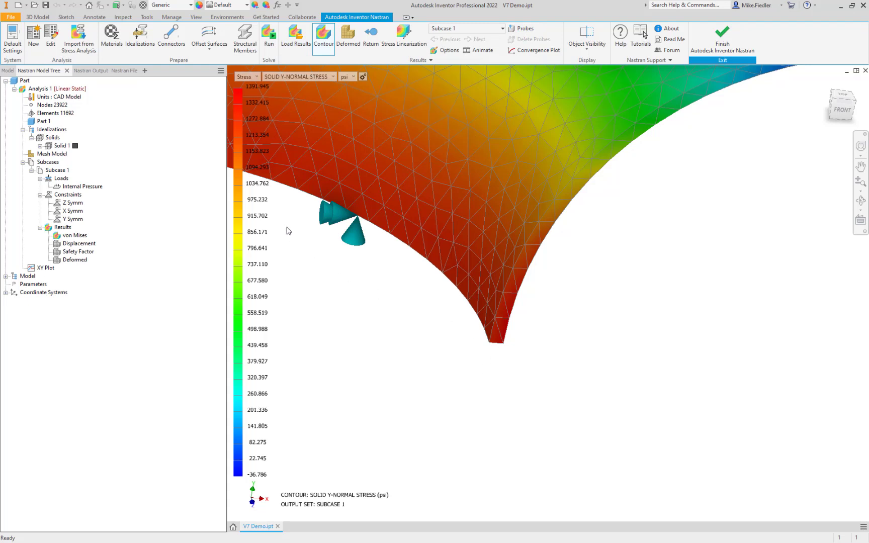
# - Enable the query display for nodes and read the Y-normal stress at the corner nodes of the shell's inner tip
pyautogui.click(56, 104)
pyautogui.rightClick(63, 107)
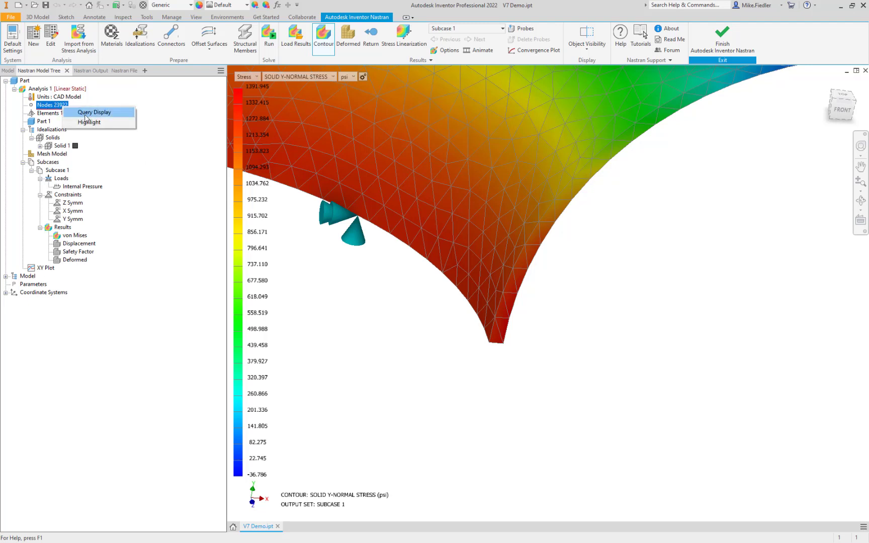
pyautogui.click(83, 114)
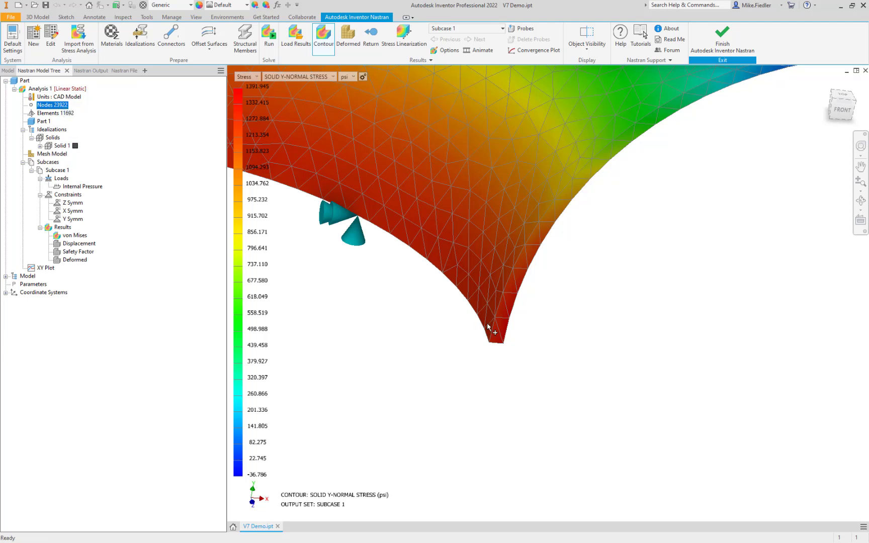
pyautogui.moveTo(493, 335)
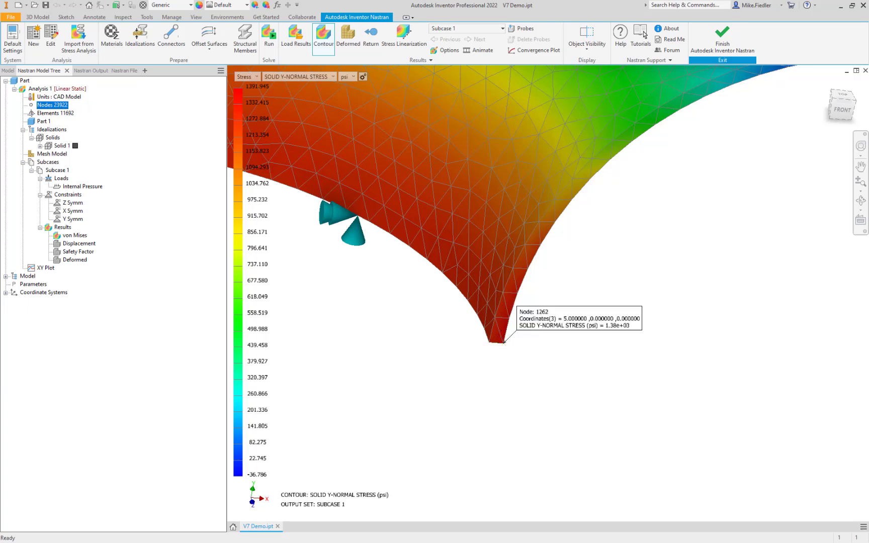
# - Switch to Calculator and average the two corner node stresses, 1280 and 1380
pyautogui.moveTo(0, 248); pyautogui.dragTo(200, 220)
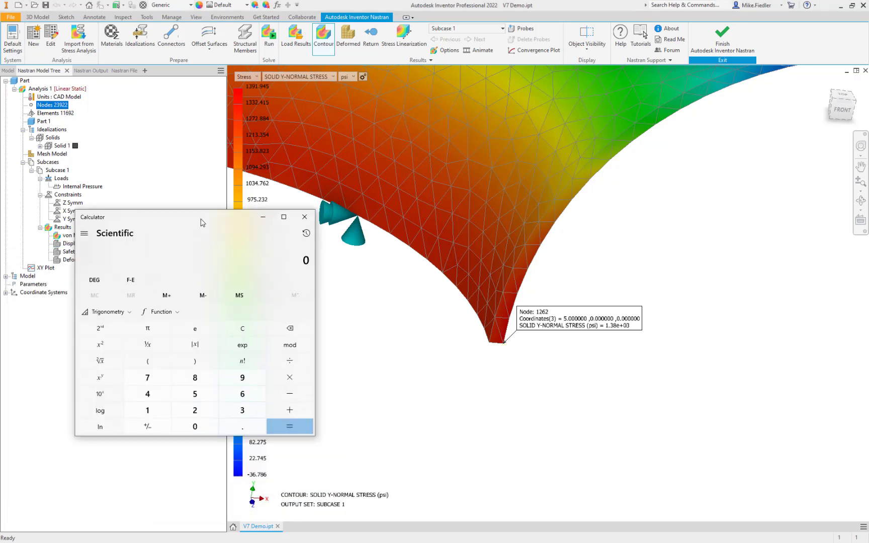
pyautogui.write('1280 ')
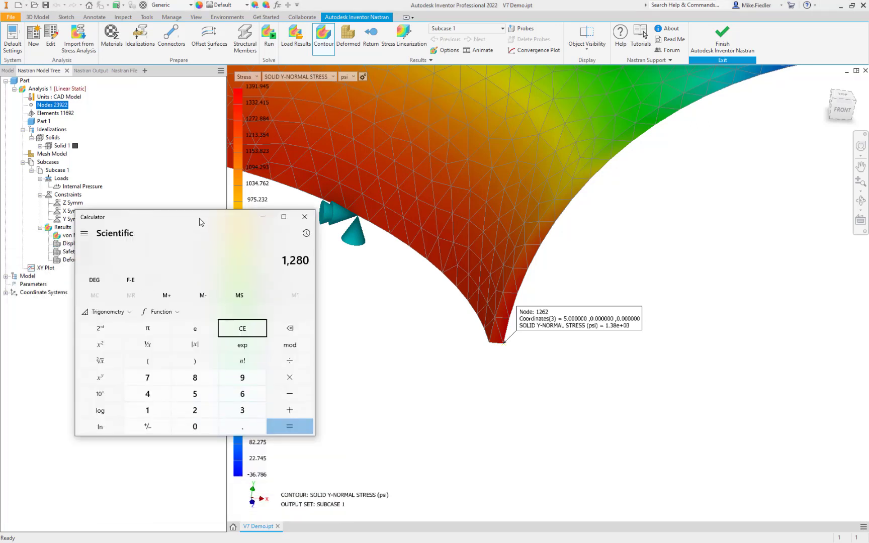
pyautogui.write('+ 1,380')
pyautogui.press('Return')
pyautogui.write('/2')
pyautogui.press('Return')
pyautogui.moveTo(214, 210); pyautogui.dragTo(0, 208)
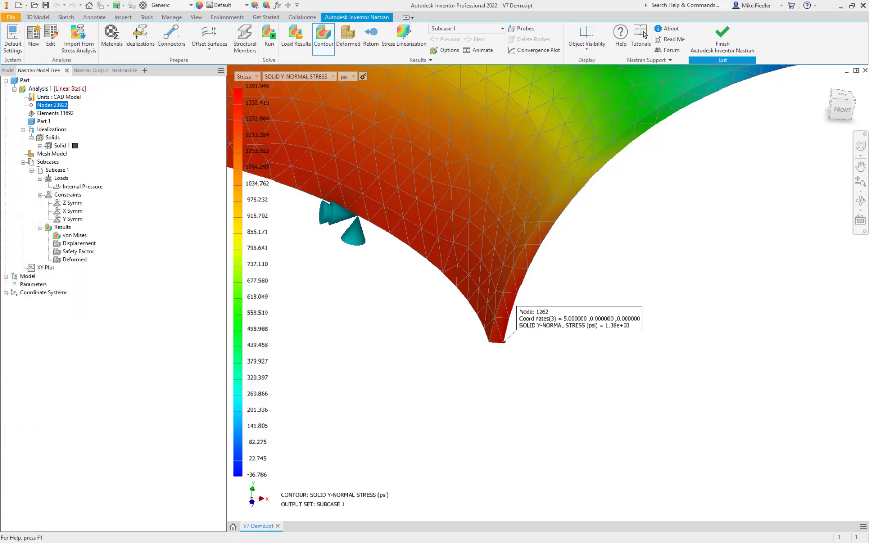
# - Switch to the Nastran Description workbook in Excel and enter 1330 as the Inventor Nastran stress in cell F105
pyautogui.moveTo(0, 54); pyautogui.dragTo(223, 65)
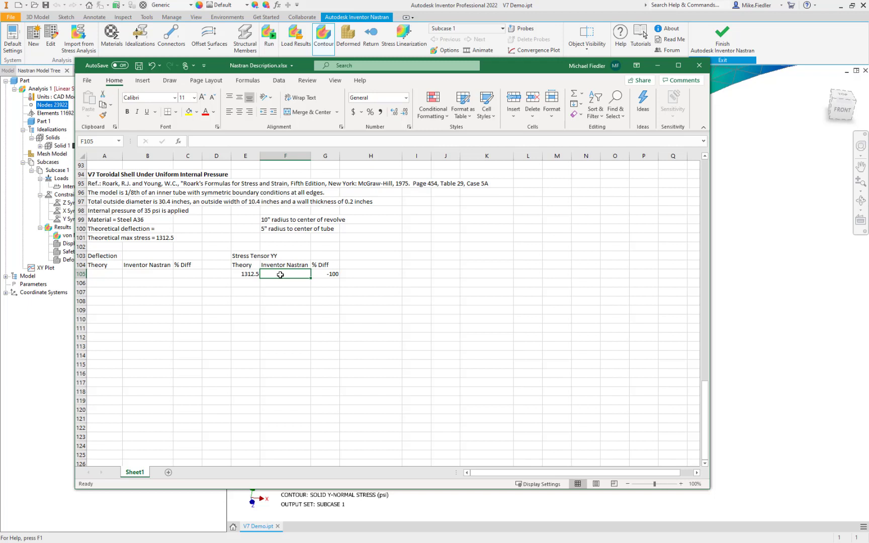
pyautogui.write('1330')
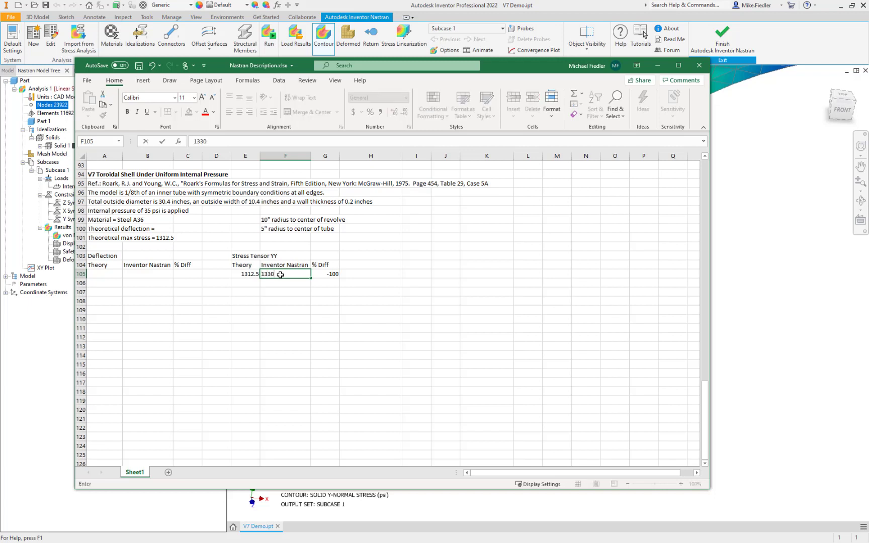
pyautogui.press('Return')
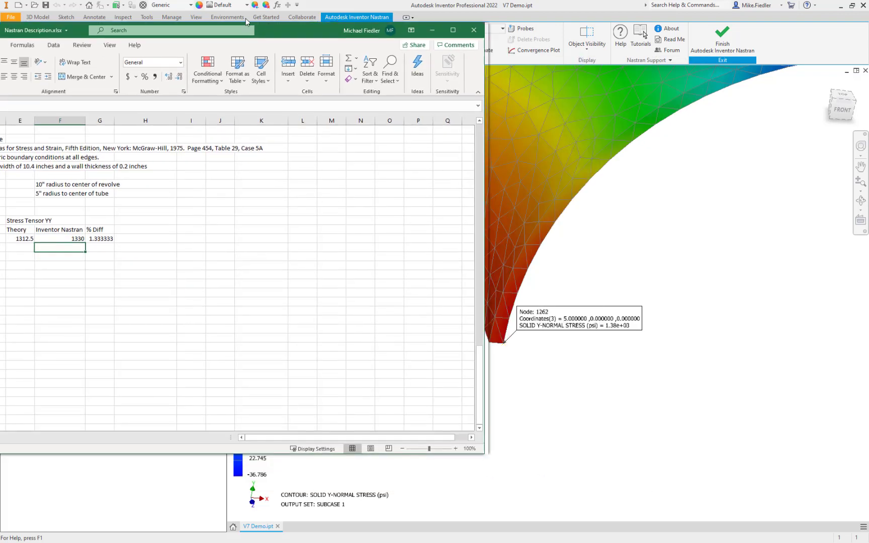
pyautogui.moveTo(482, 69); pyautogui.dragTo(0, 4)
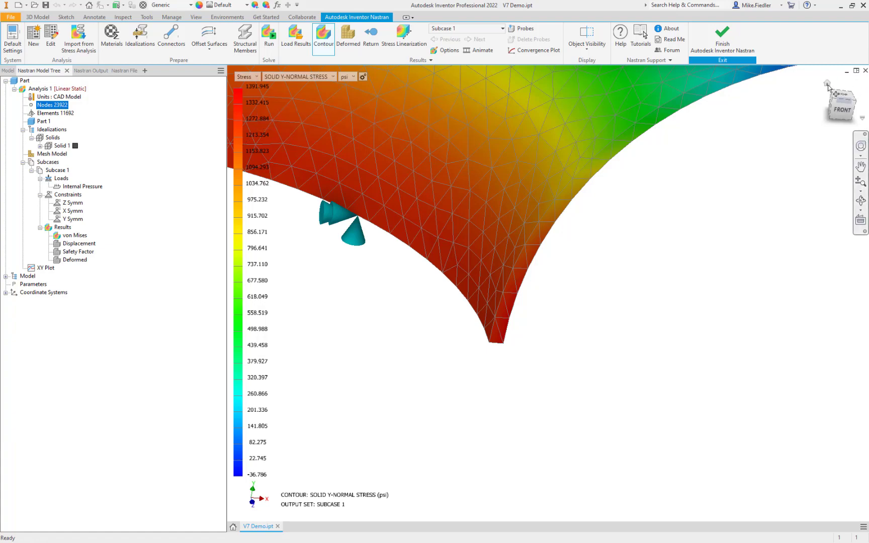
# - Return to the home view in Inventor and query the Y-normal stress at a node on the shell's outer surface
pyautogui.click(827, 84)
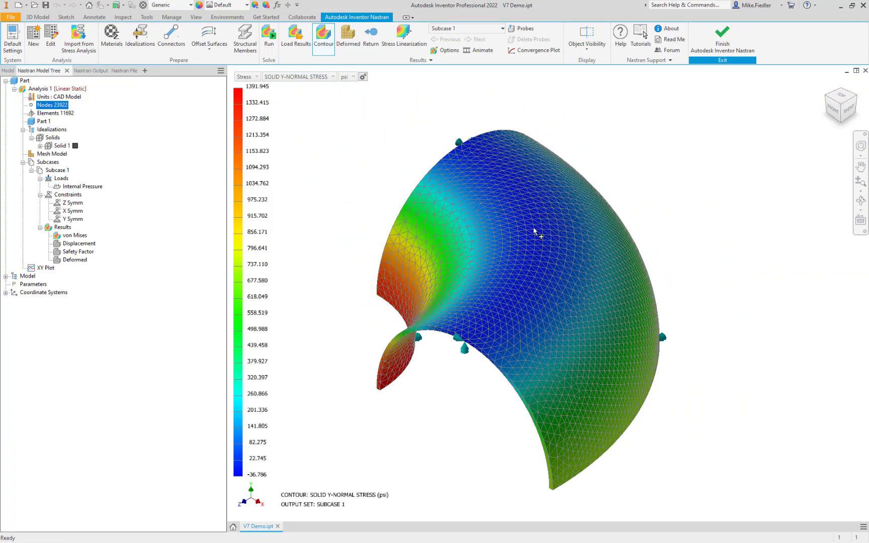
pyautogui.moveTo(521, 233)
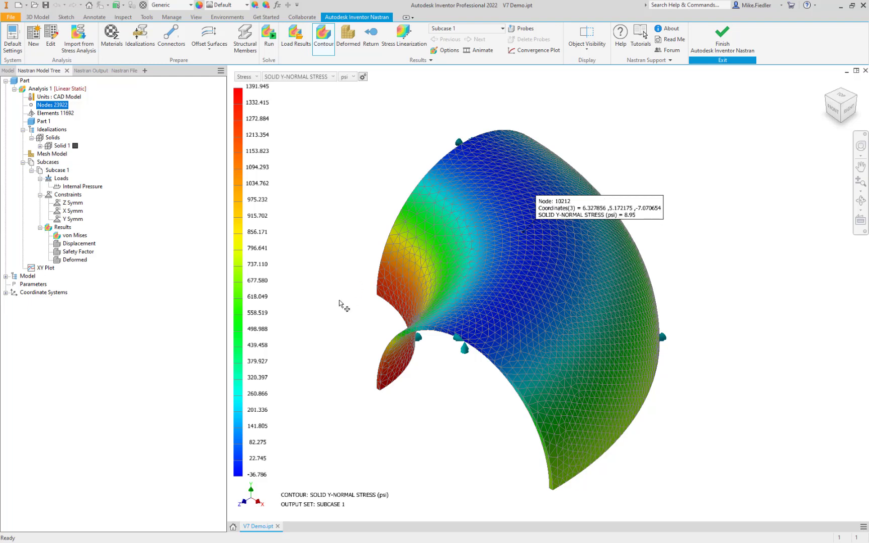